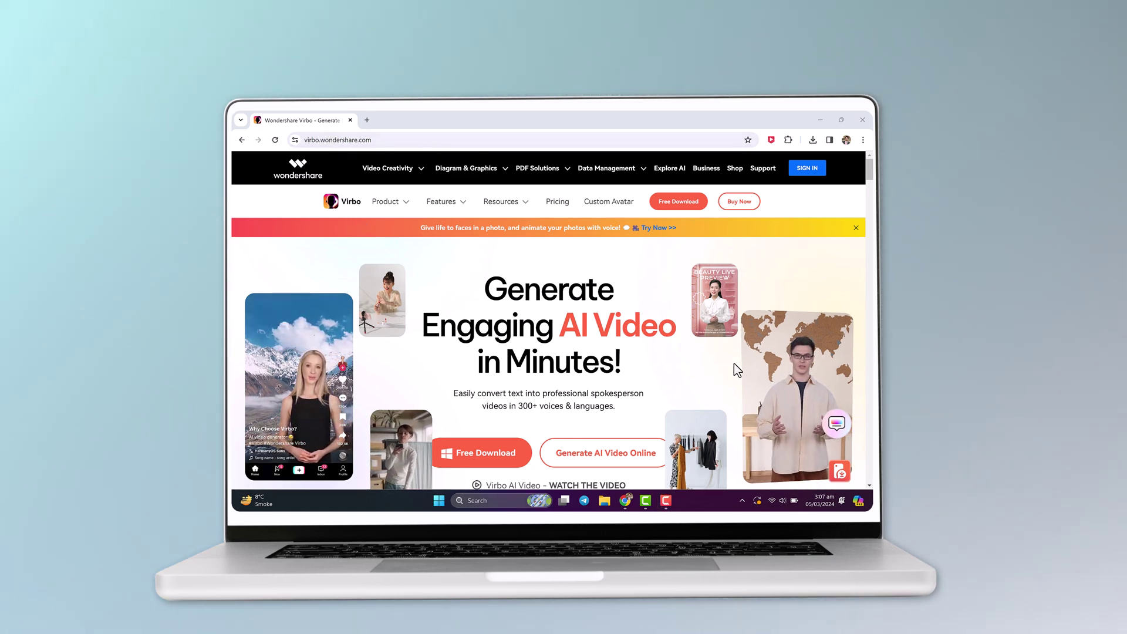
Step: Scroll down the Virbo homepage to the 'Diversify Videos with 300+ Avatars & 300+ Voices!' showcase
{"action": "scroll", "coordinate": [554, 410], "scroll_direction": "down", "scroll_amount": 10}
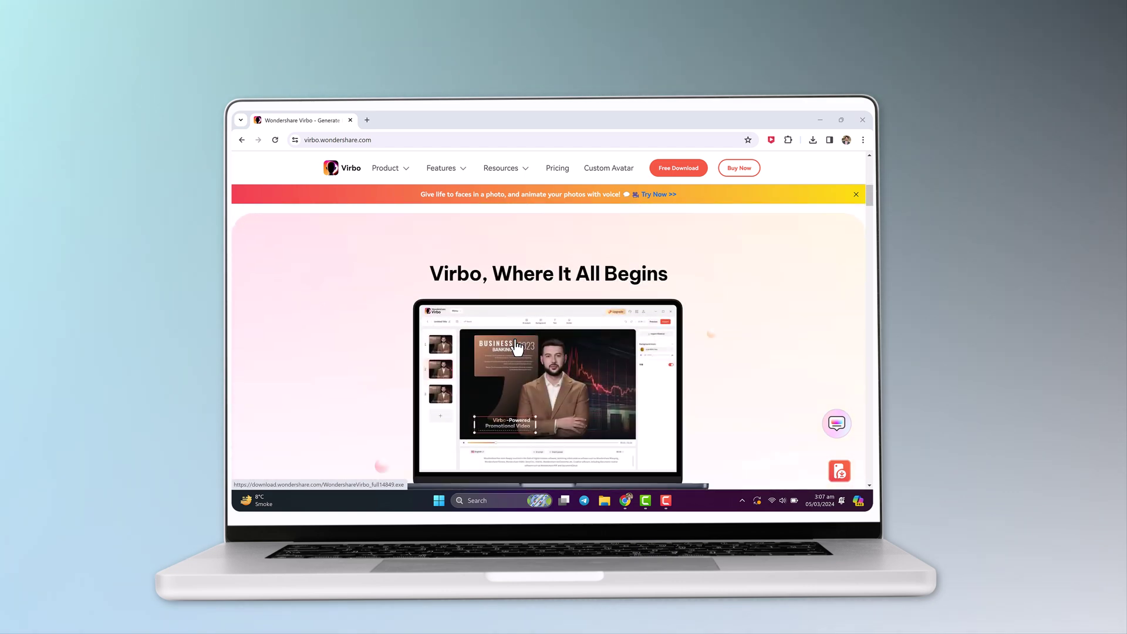
{"action": "scroll", "coordinate": [516, 346], "scroll_direction": "down", "scroll_amount": 2}
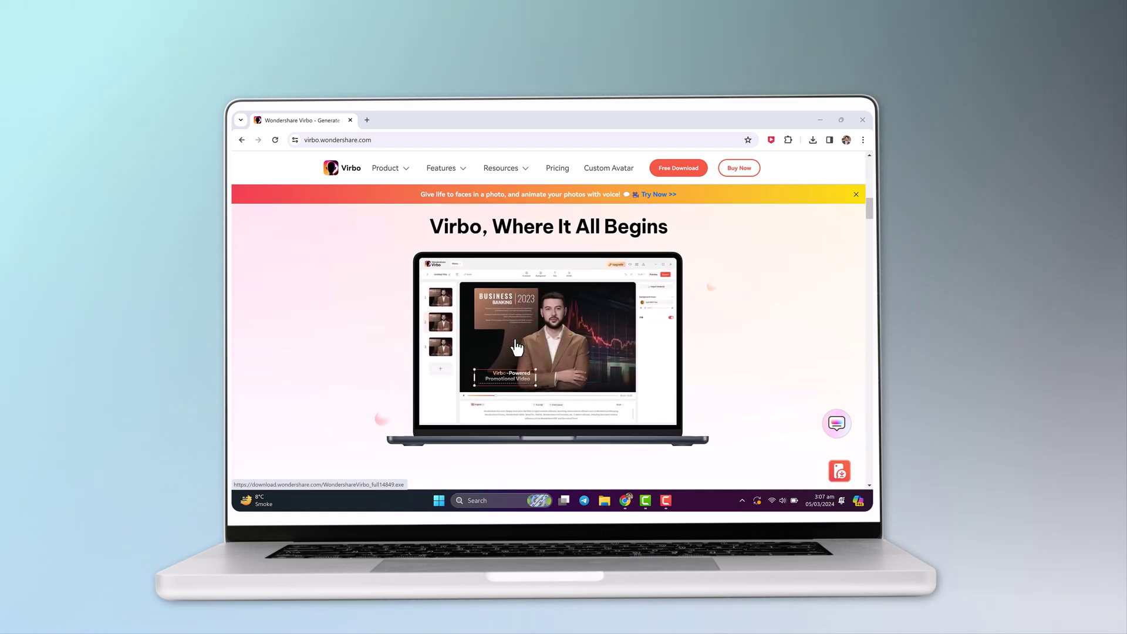
{"action": "scroll", "coordinate": [517, 348], "scroll_direction": "down", "scroll_amount": 2}
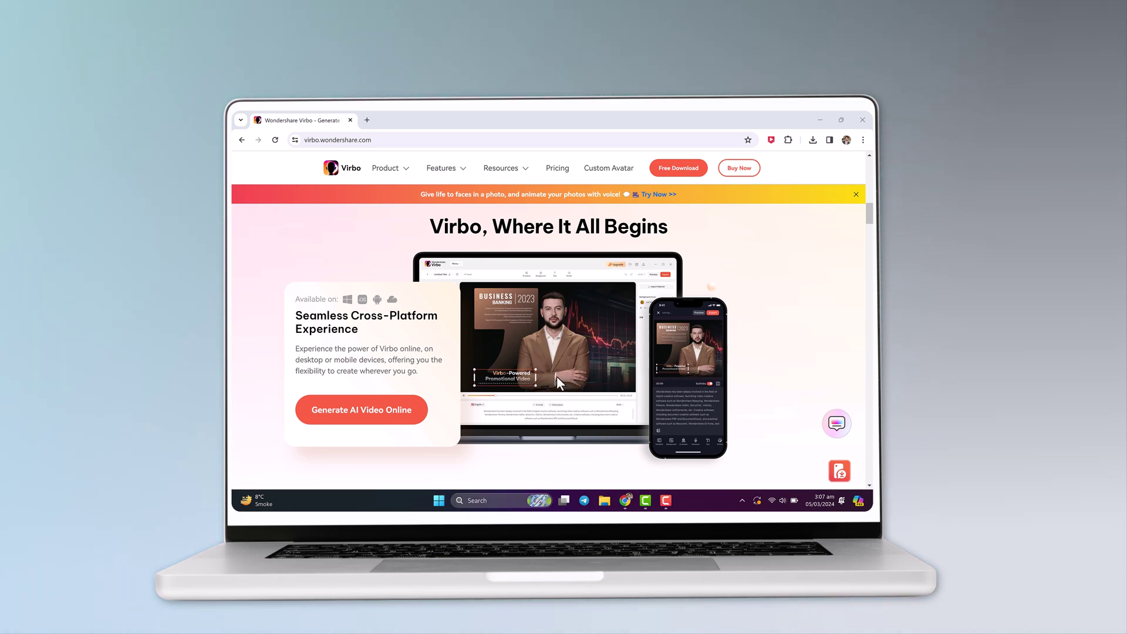
{"action": "scroll", "coordinate": [555, 375], "scroll_direction": "down", "scroll_amount": 2}
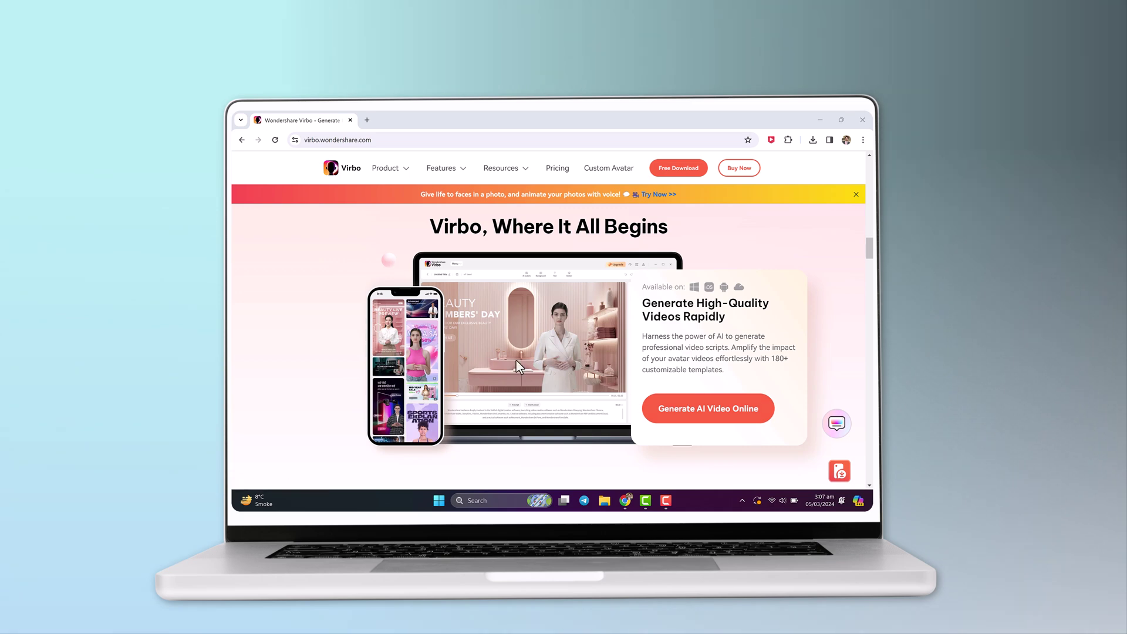
{"action": "scroll", "coordinate": [519, 367], "scroll_direction": "down", "scroll_amount": 2}
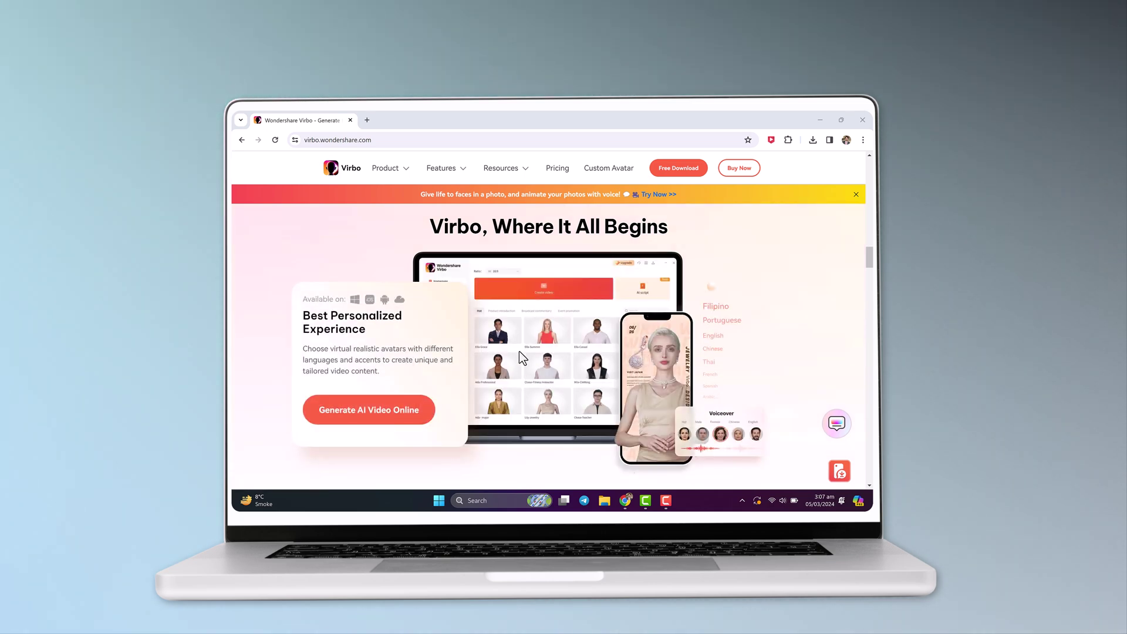
{"action": "scroll", "coordinate": [520, 353], "scroll_direction": "down", "scroll_amount": 3}
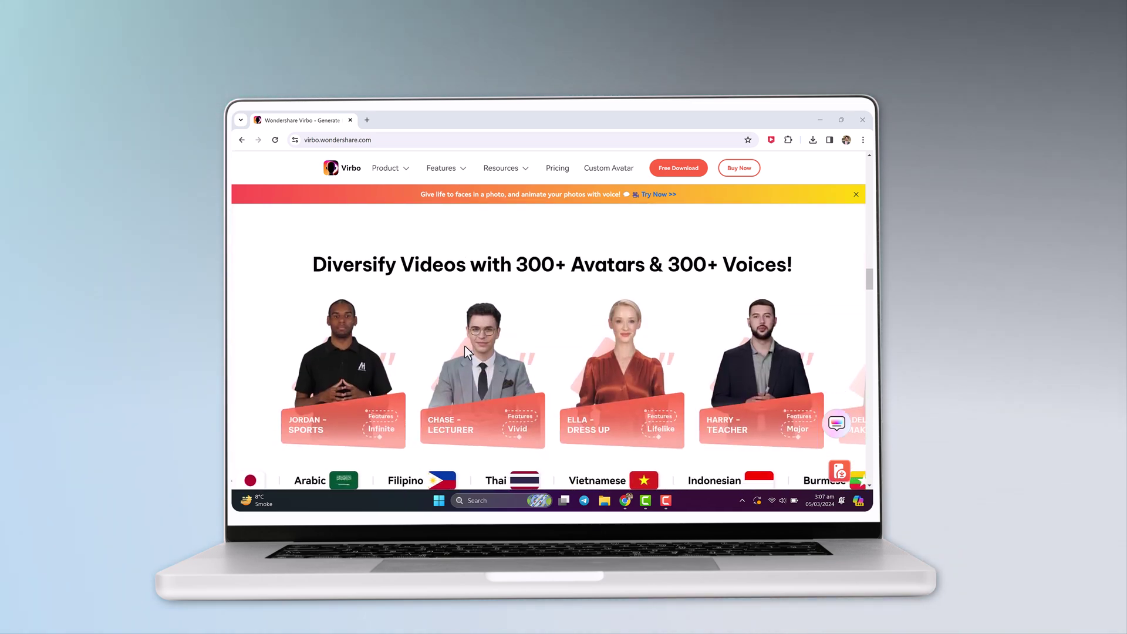
{"action": "scroll", "coordinate": [464, 345], "scroll_direction": "down", "scroll_amount": 2}
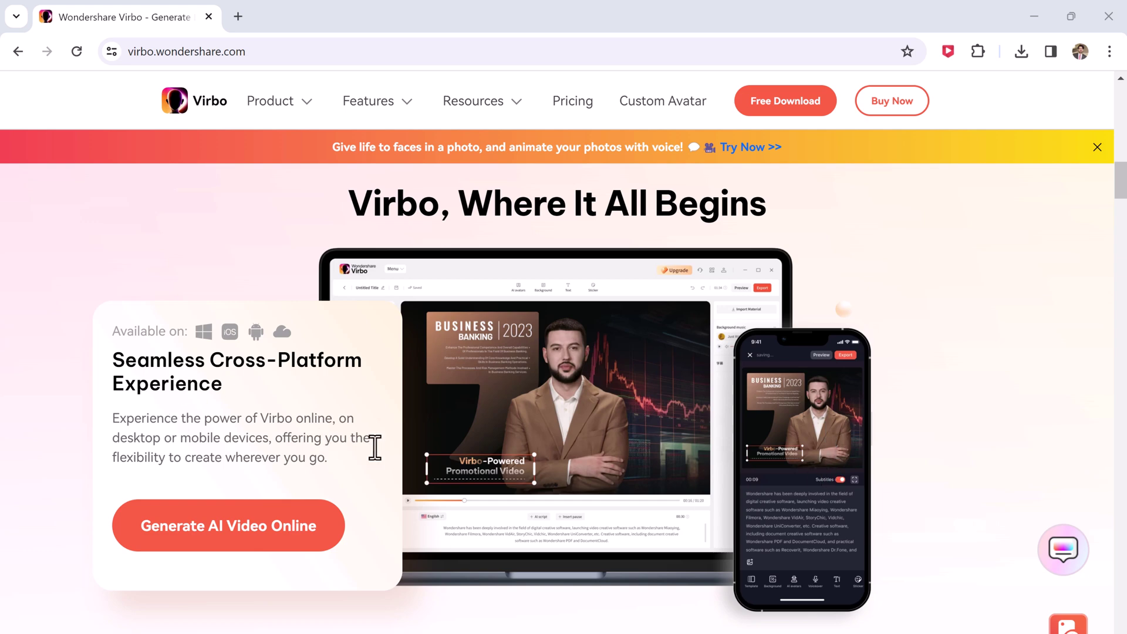
Step: Scroll through the Virbo feature cards and avatar carousel, then back up to the hero section
{"action": "scroll", "coordinate": [566, 463], "scroll_direction": "down", "scroll_amount": 5}
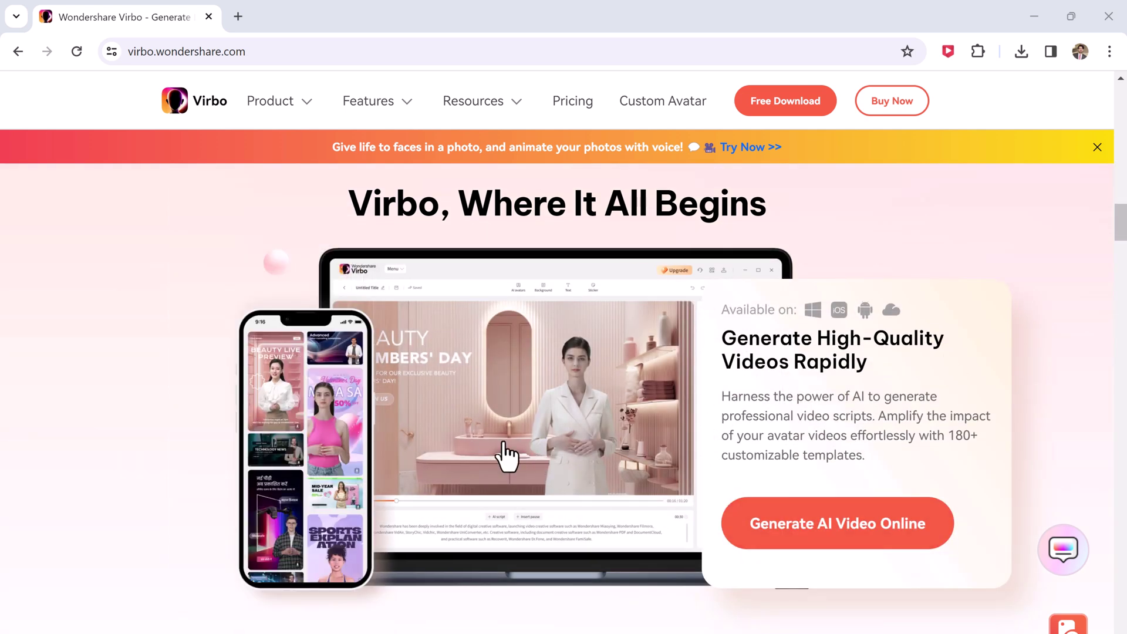
{"action": "scroll", "coordinate": [500, 439], "scroll_direction": "down", "scroll_amount": 3}
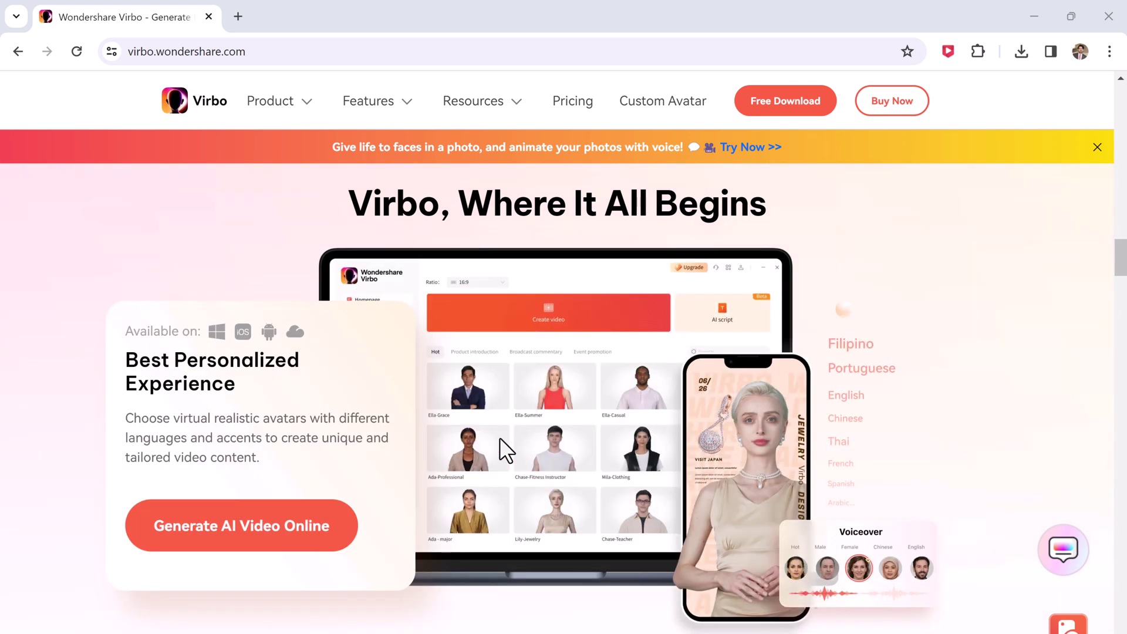
{"action": "scroll", "coordinate": [502, 423], "scroll_direction": "down", "scroll_amount": 6}
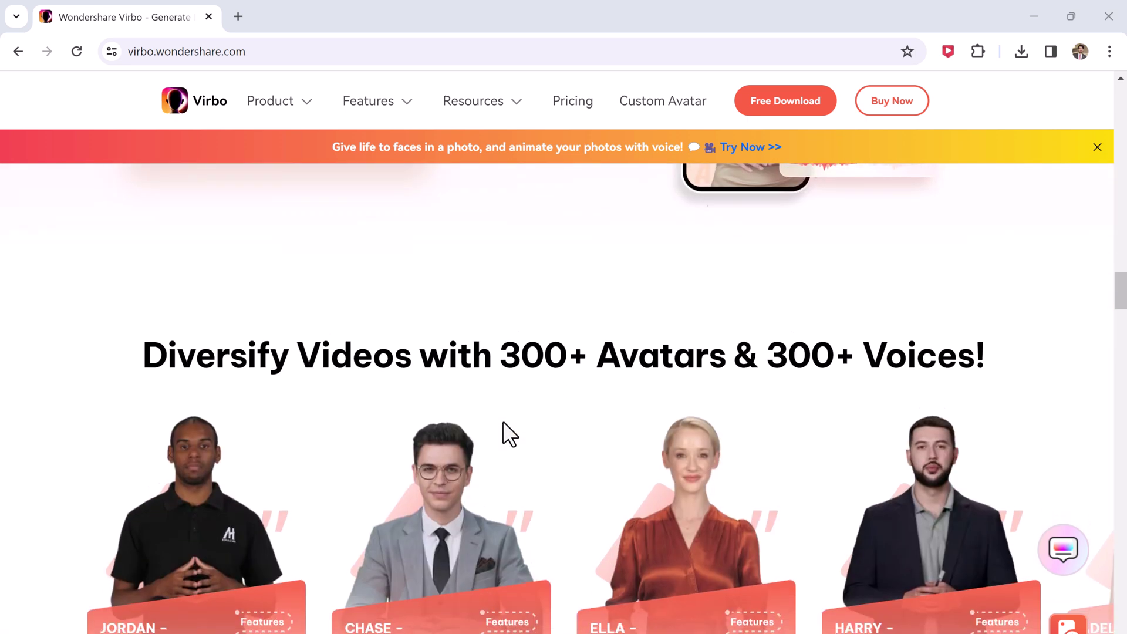
{"action": "scroll", "coordinate": [411, 413], "scroll_direction": "down", "scroll_amount": 2}
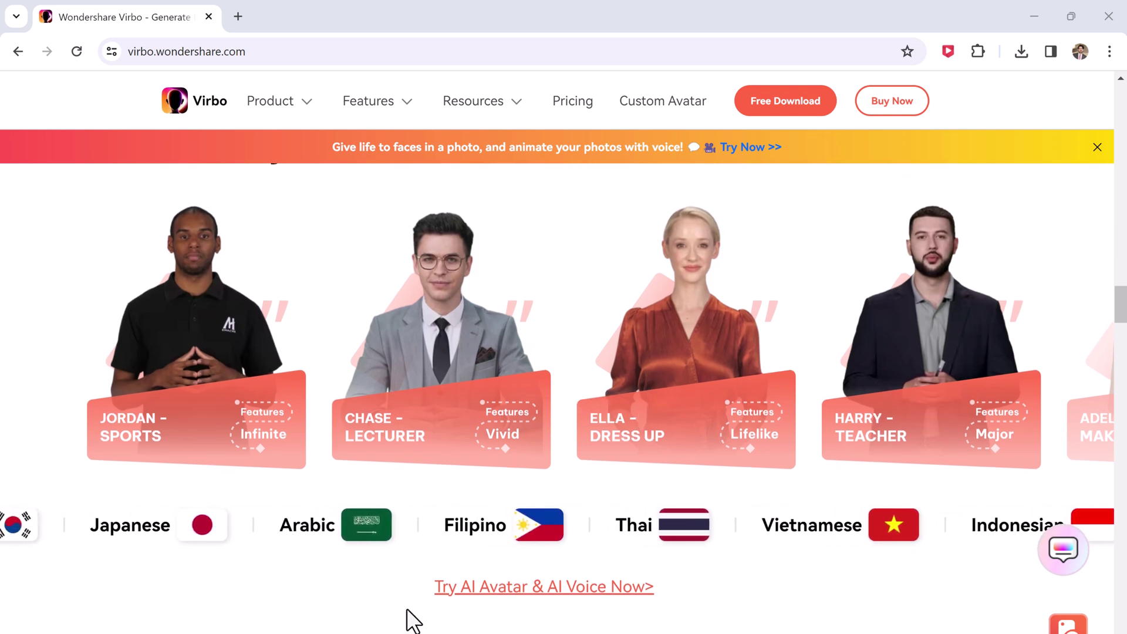
{"action": "scroll", "coordinate": [722, 461], "scroll_direction": "down", "scroll_amount": 2}
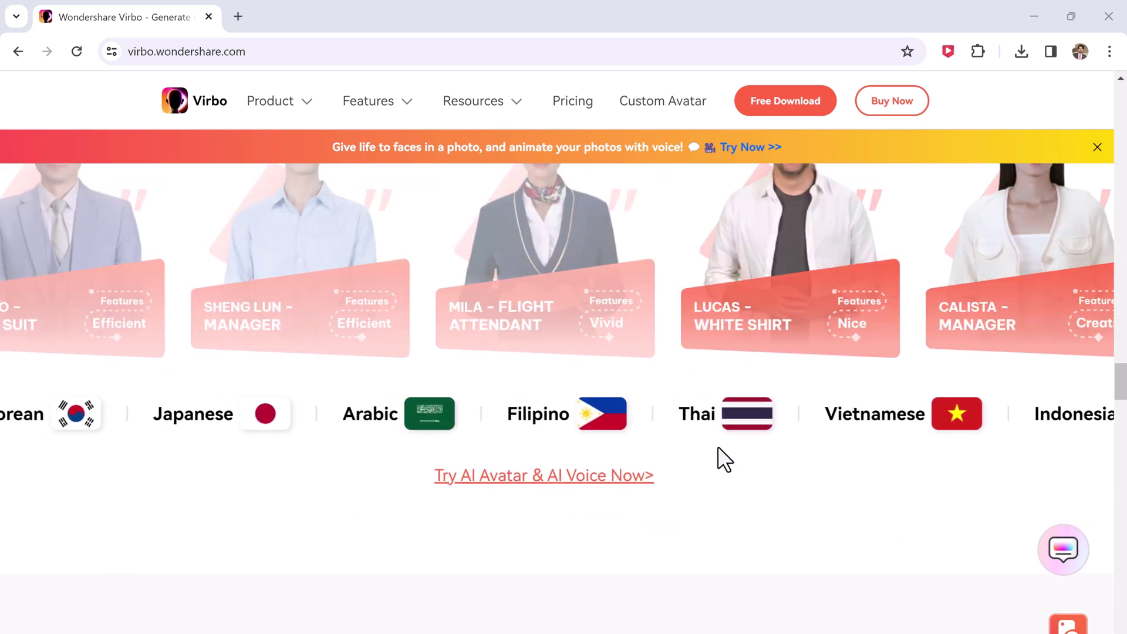
{"action": "scroll", "coordinate": [724, 459], "scroll_direction": "up", "scroll_amount": 20}
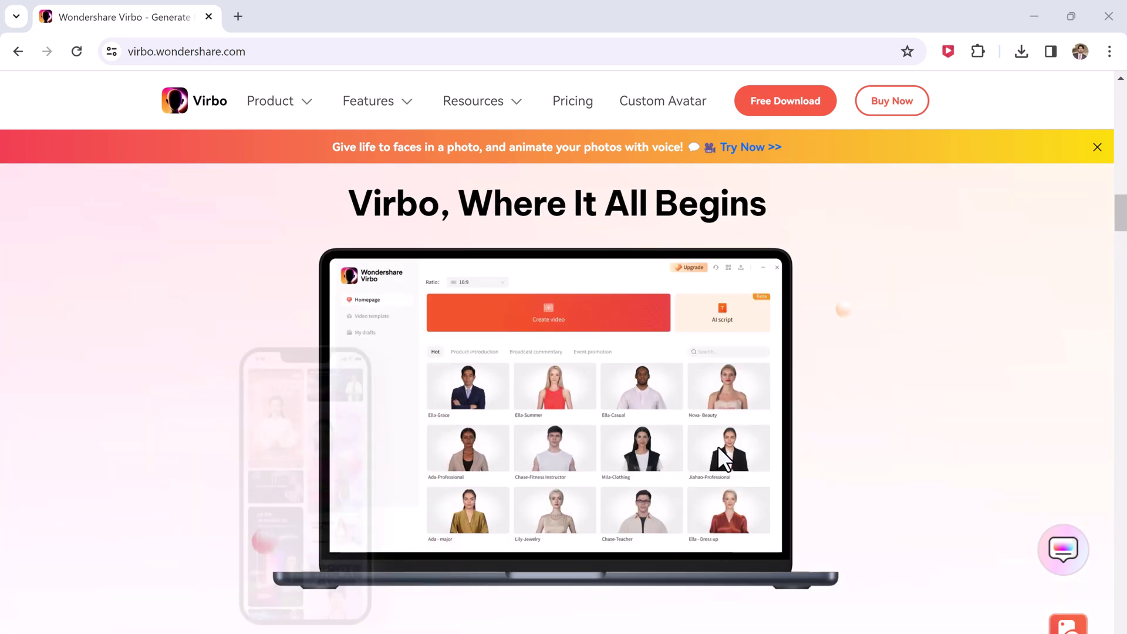
{"action": "scroll", "coordinate": [588, 446], "scroll_direction": "up", "scroll_amount": 3}
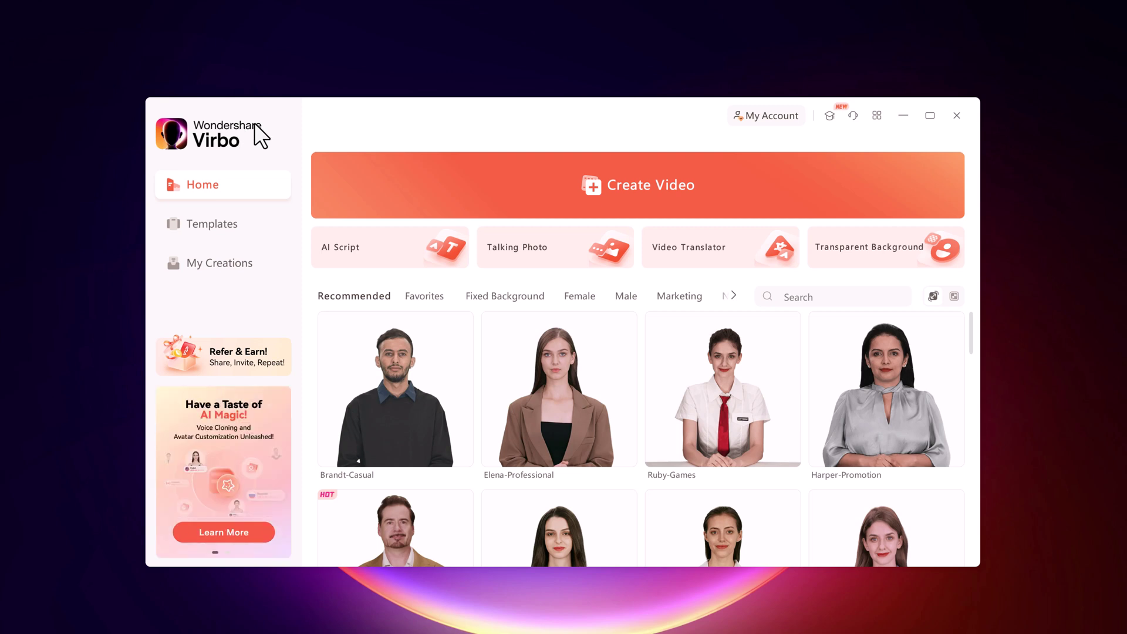
Step: Scroll through the Recommended avatar grid on Virbo's Home screen, then back to the top
{"action": "scroll", "coordinate": [560, 403], "scroll_direction": "down", "scroll_amount": 6}
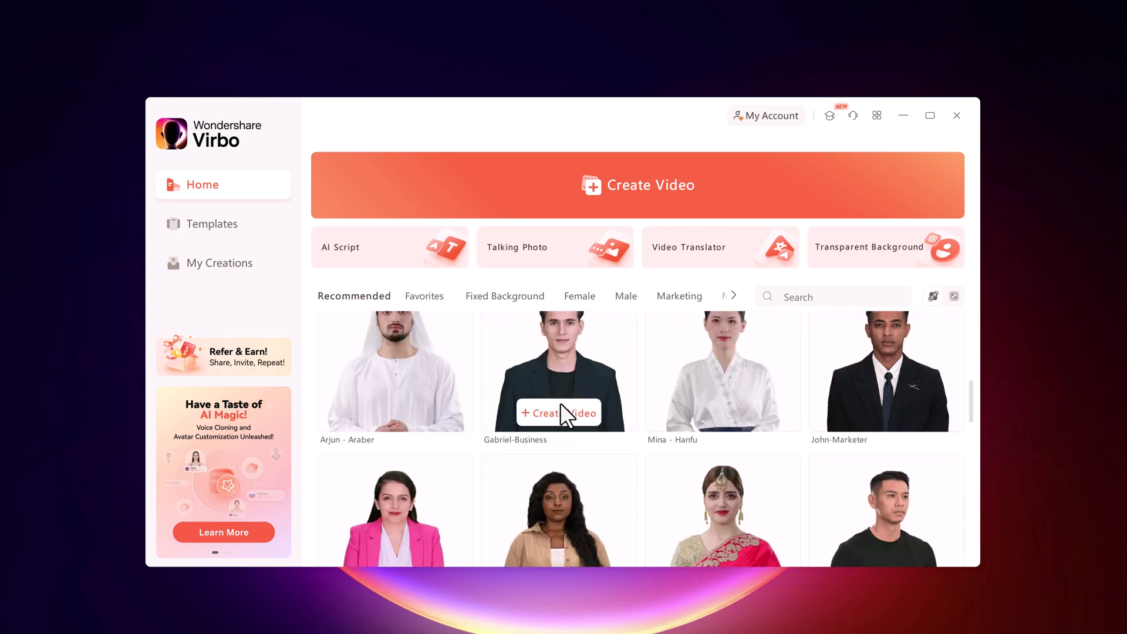
{"action": "scroll", "coordinate": [560, 402], "scroll_direction": "down", "scroll_amount": 2}
{"action": "scroll", "coordinate": [560, 402], "scroll_direction": "down", "scroll_amount": 2}
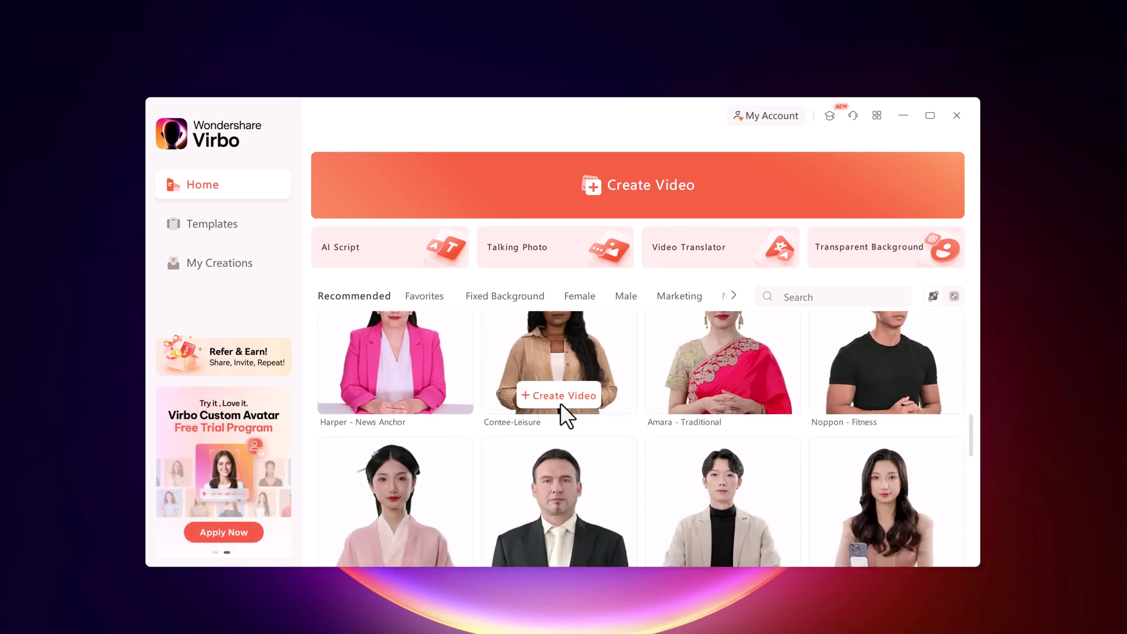
{"action": "scroll", "coordinate": [560, 403], "scroll_direction": "down", "scroll_amount": 3}
{"action": "scroll", "coordinate": [560, 403], "scroll_direction": "down", "scroll_amount": 2}
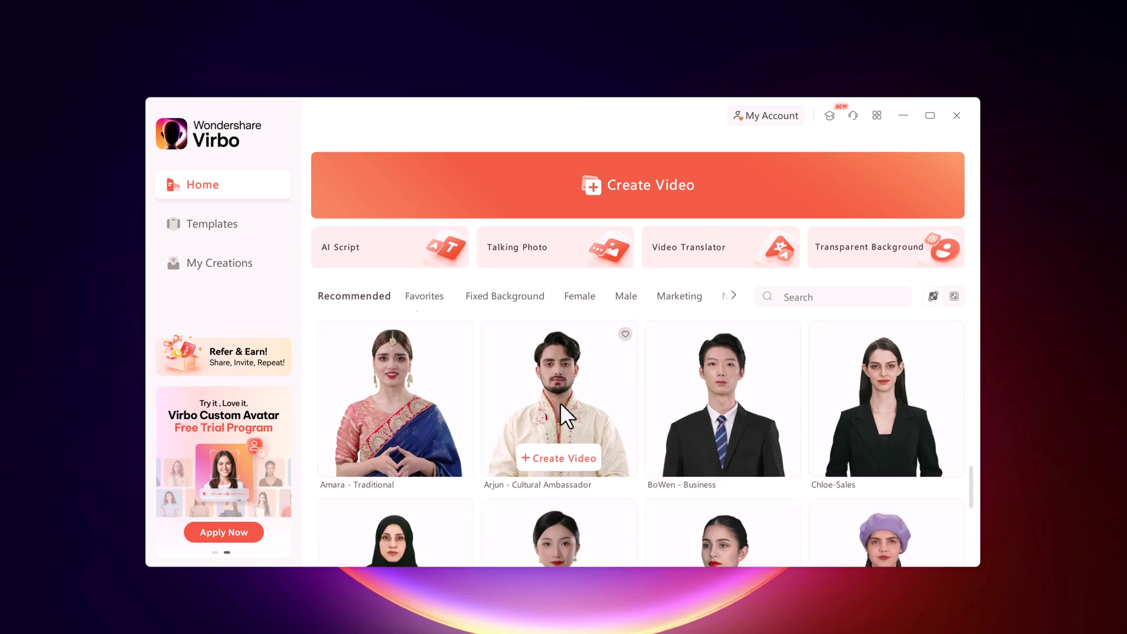
{"action": "scroll", "coordinate": [560, 403], "scroll_direction": "up", "scroll_amount": 6}
{"action": "scroll", "coordinate": [560, 403], "scroll_direction": "up", "scroll_amount": 10}
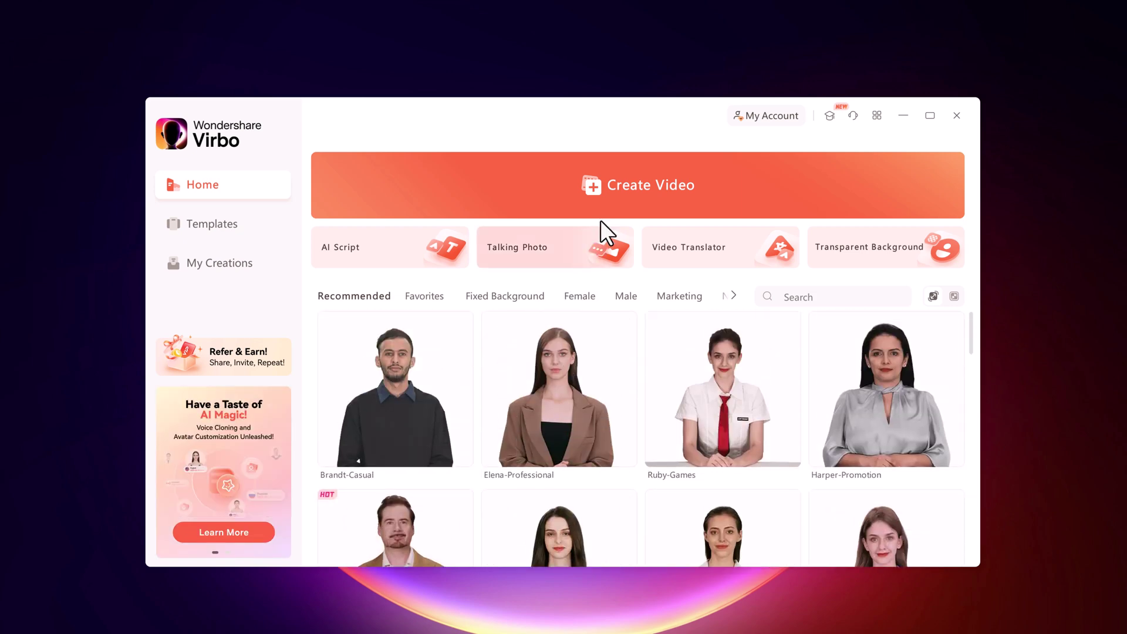
{"action": "left_click", "coordinate": [371, 259]}
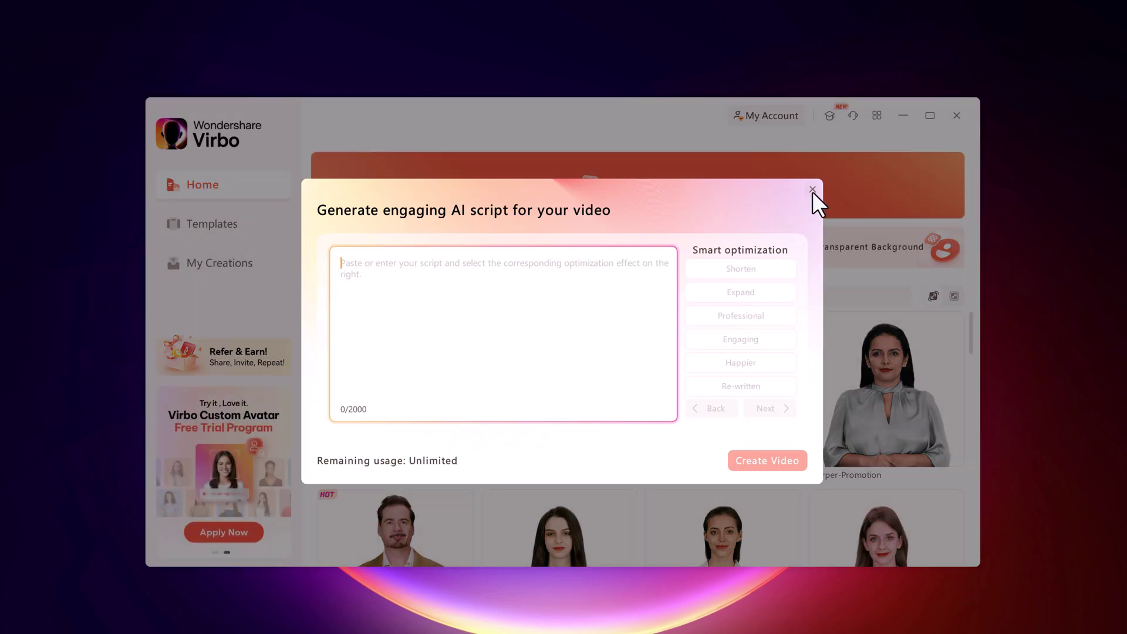
{"action": "left_click", "coordinate": [813, 189]}
{"action": "left_click", "coordinate": [584, 265]}
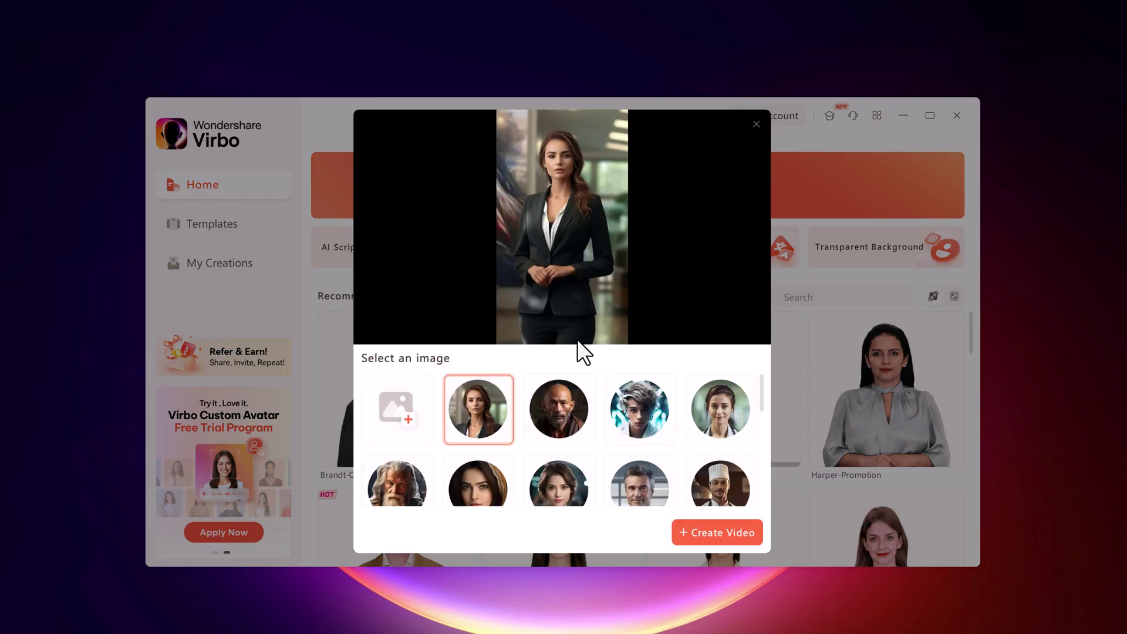
{"action": "left_click", "coordinate": [556, 421]}
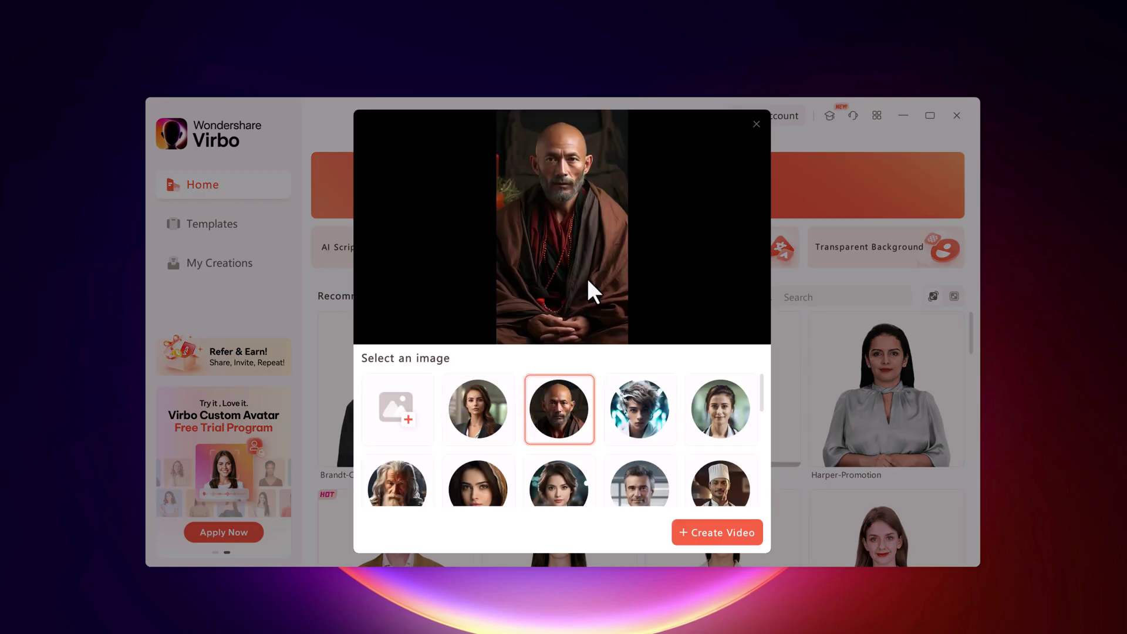
{"action": "left_click", "coordinate": [503, 486]}
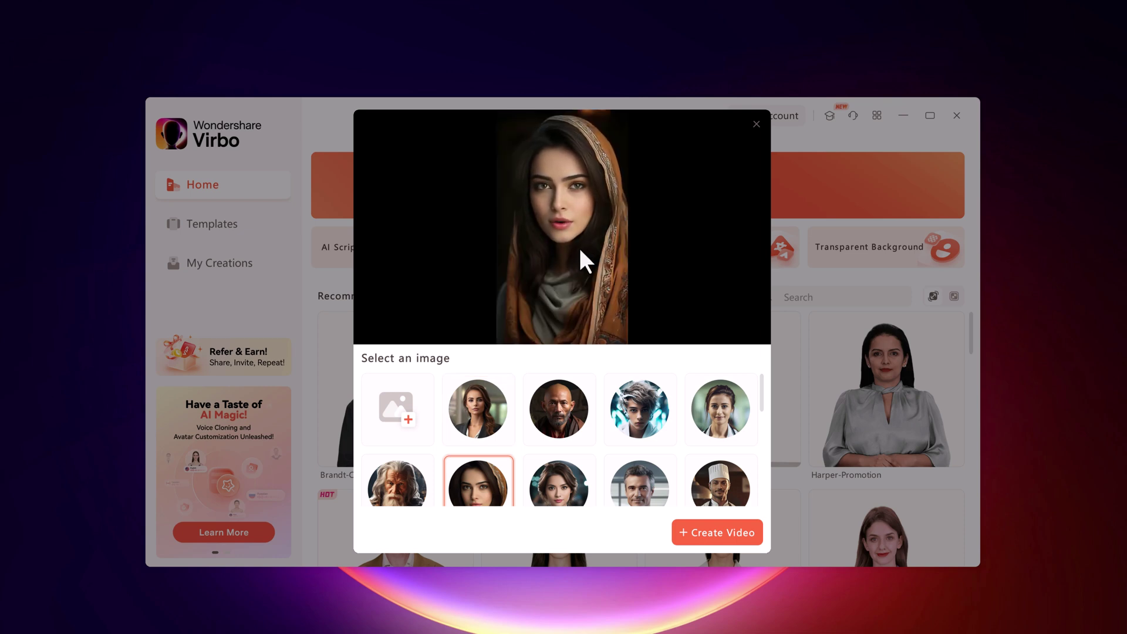
{"action": "left_click", "coordinate": [728, 492]}
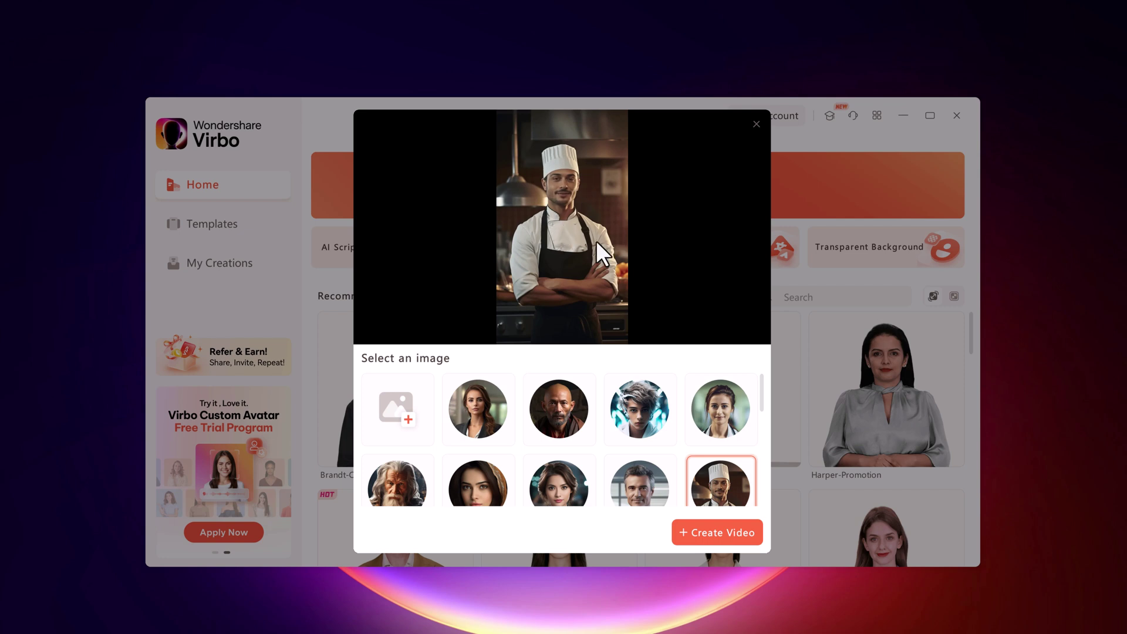
Step: Close the Talking Photo picker, then preview and close the Video Translator without translating
{"action": "left_click", "coordinate": [756, 124]}
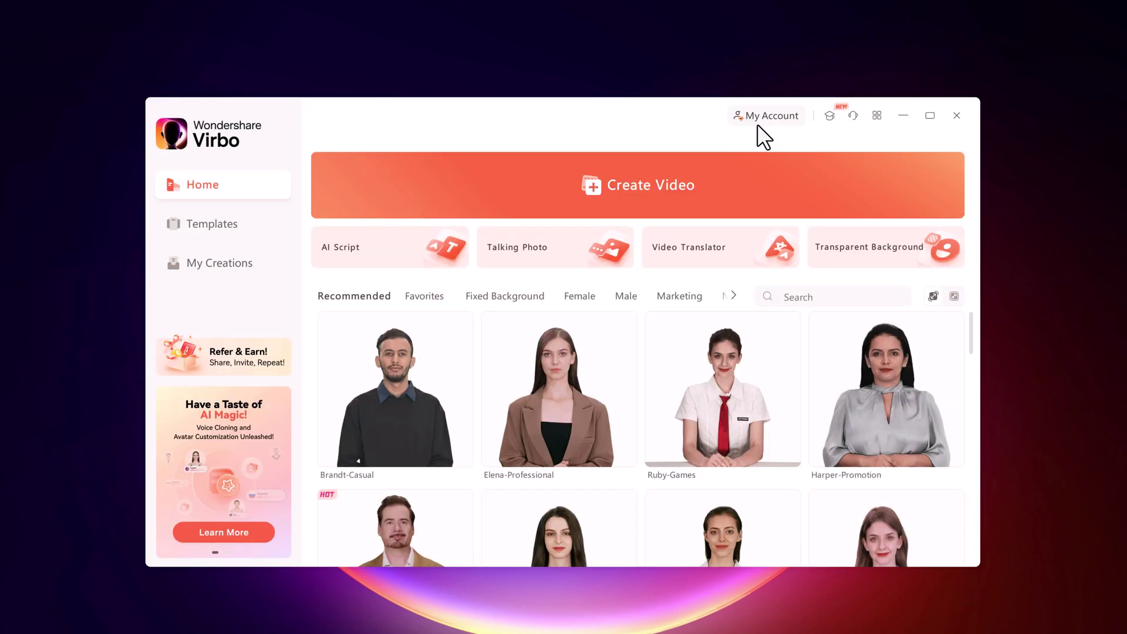
{"action": "left_click", "coordinate": [726, 268]}
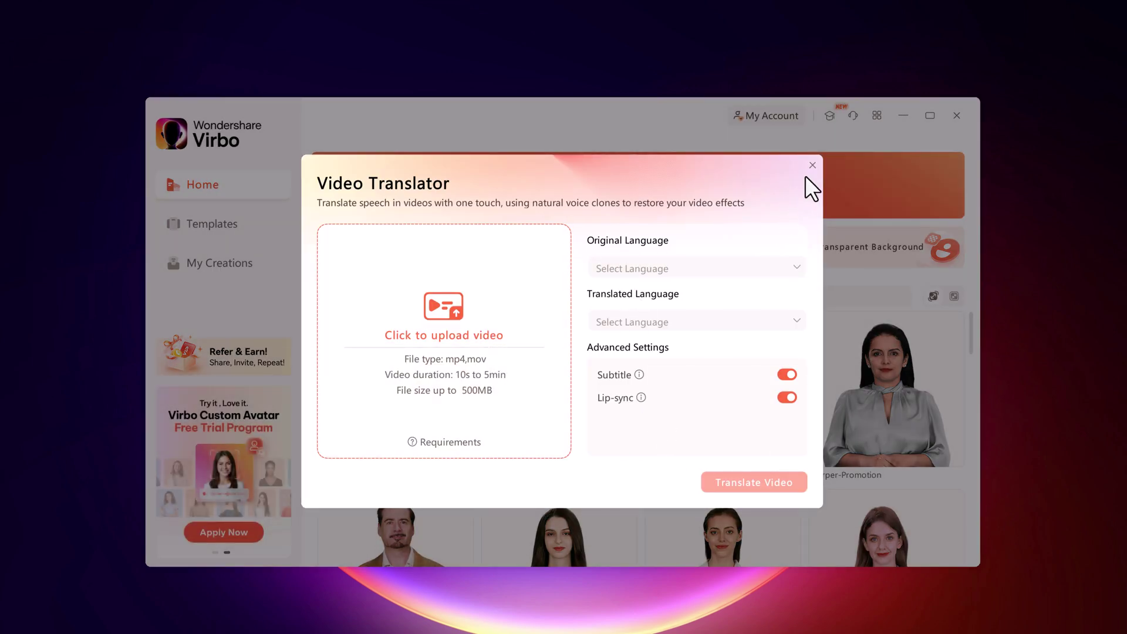
{"action": "left_click", "coordinate": [812, 165]}
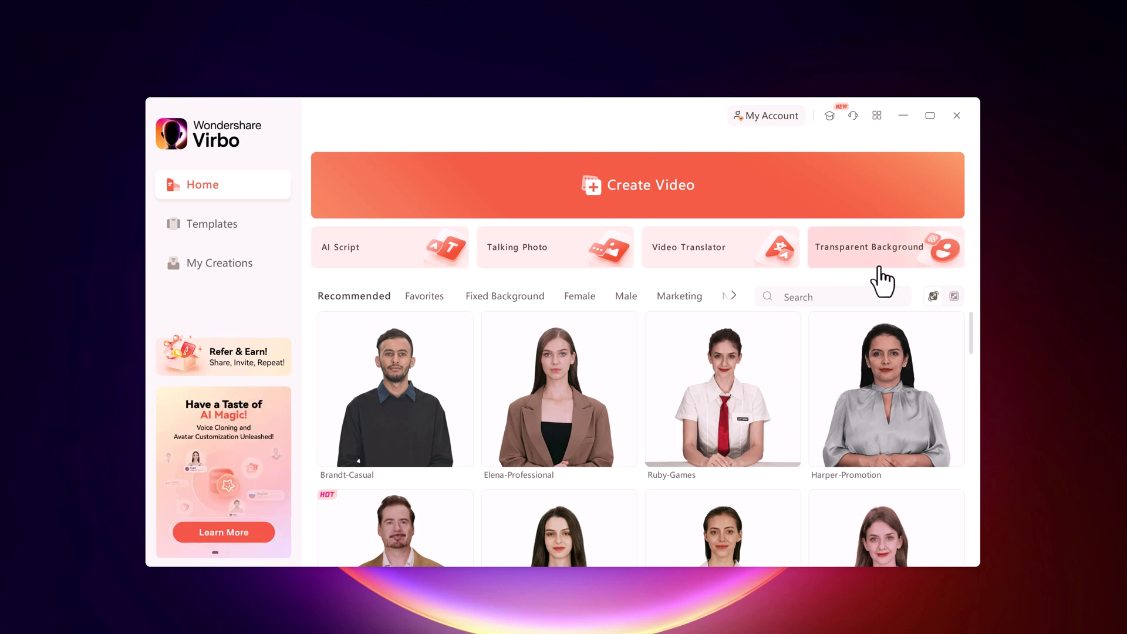
Step: Filter to fixed-background avatars and browse the Female, Male, Marketing, then News categories
{"action": "left_click", "coordinate": [516, 309]}
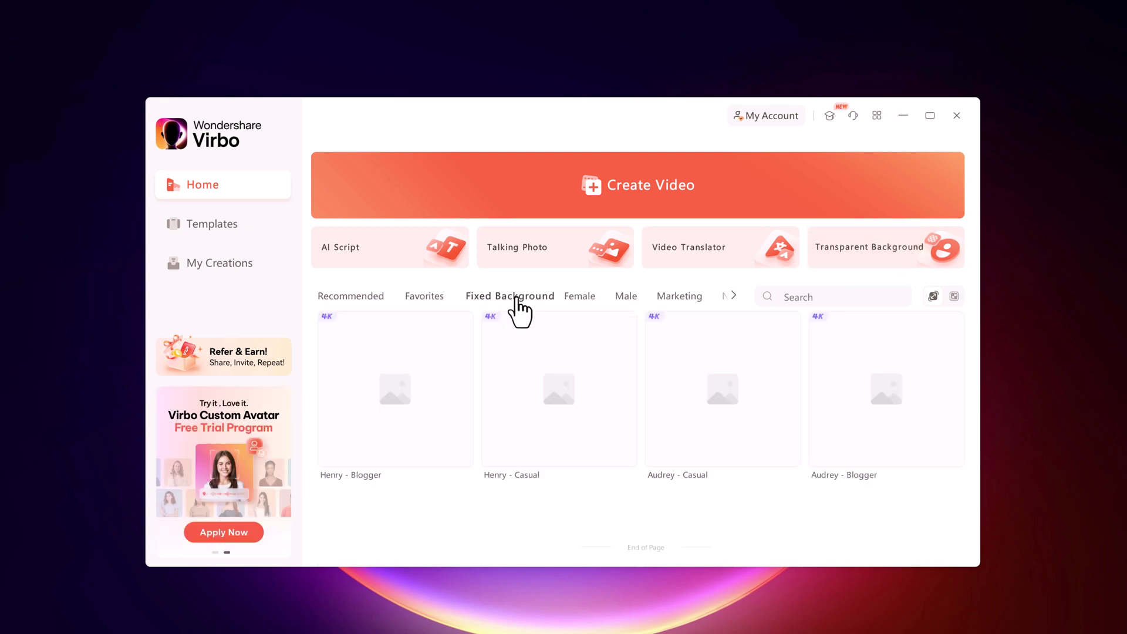
{"action": "left_click", "coordinate": [588, 298]}
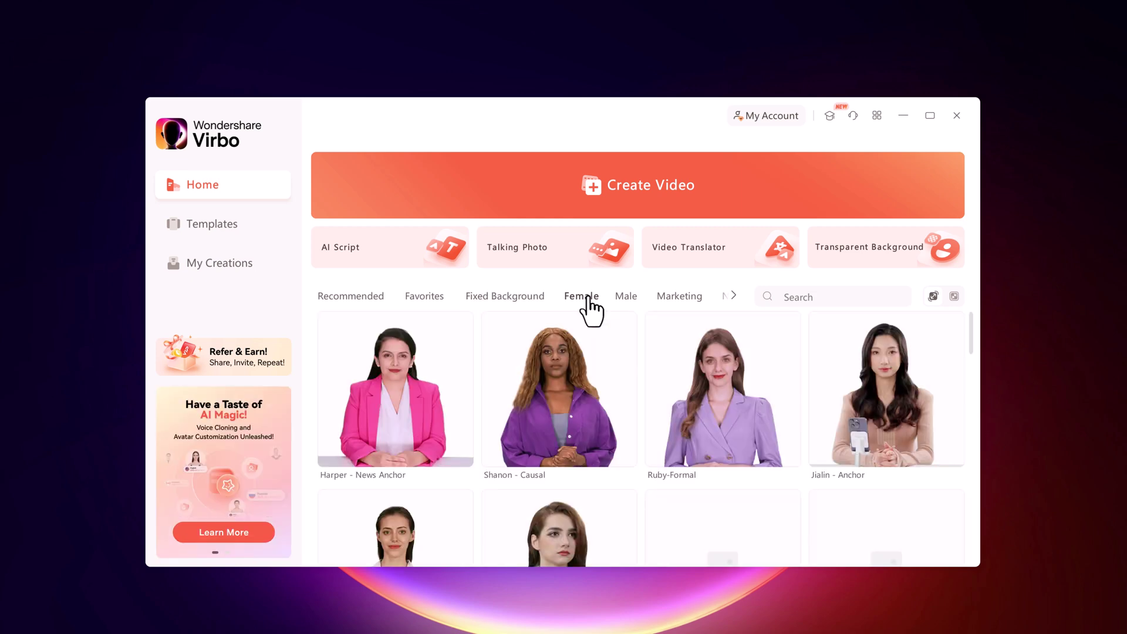
{"action": "left_click", "coordinate": [629, 306]}
{"action": "left_click", "coordinate": [679, 299]}
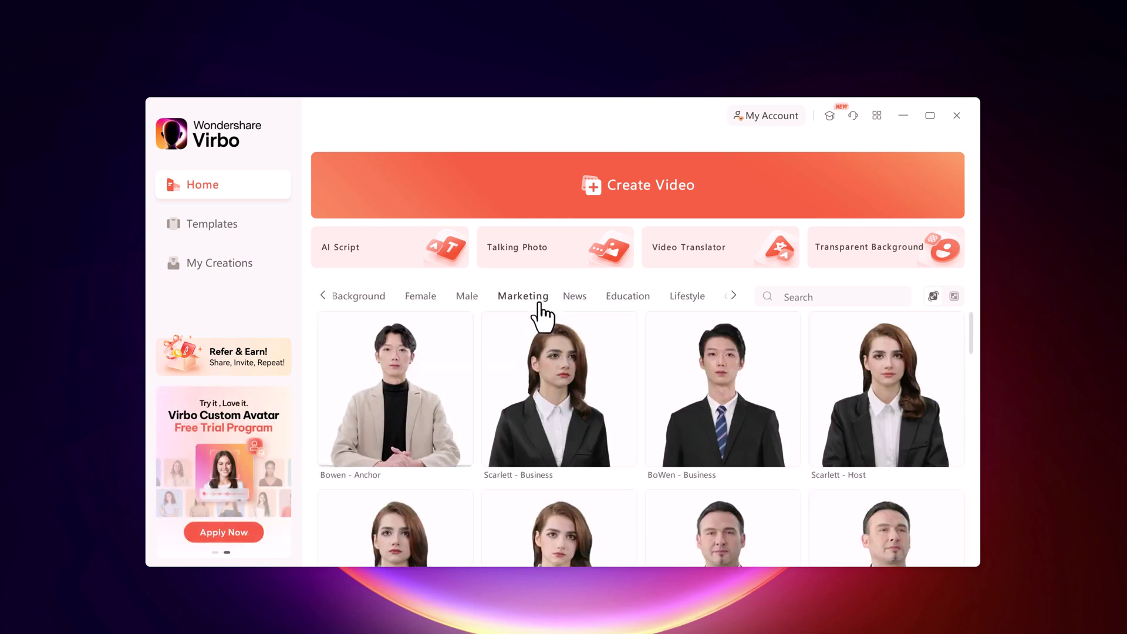
{"action": "left_click", "coordinate": [570, 299]}
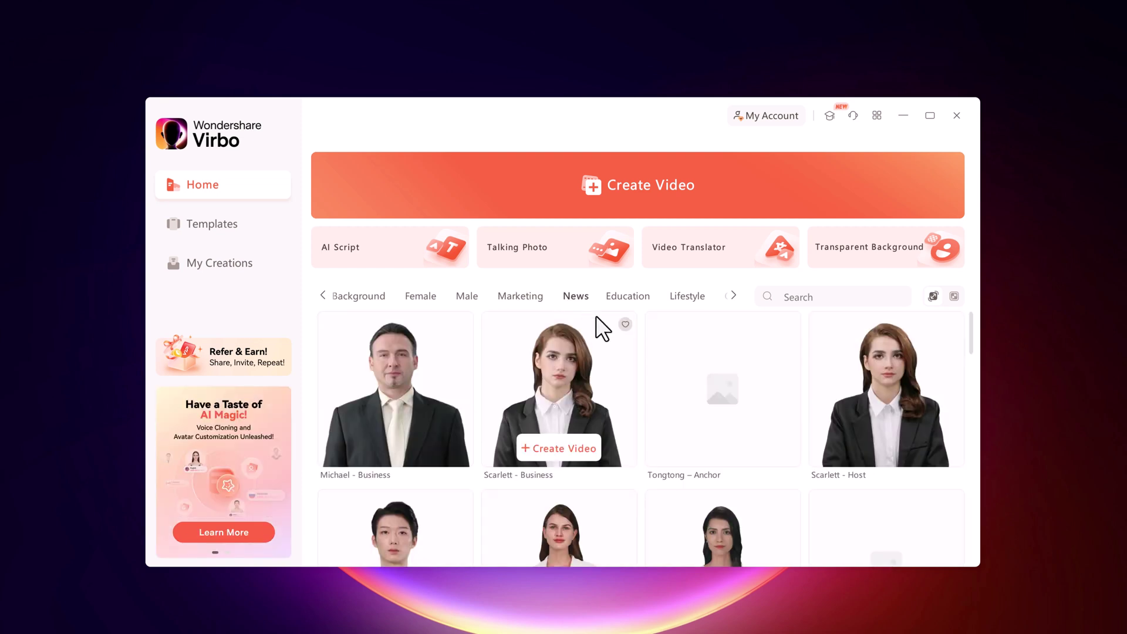
{"action": "mouse_move", "coordinate": [840, 393]}
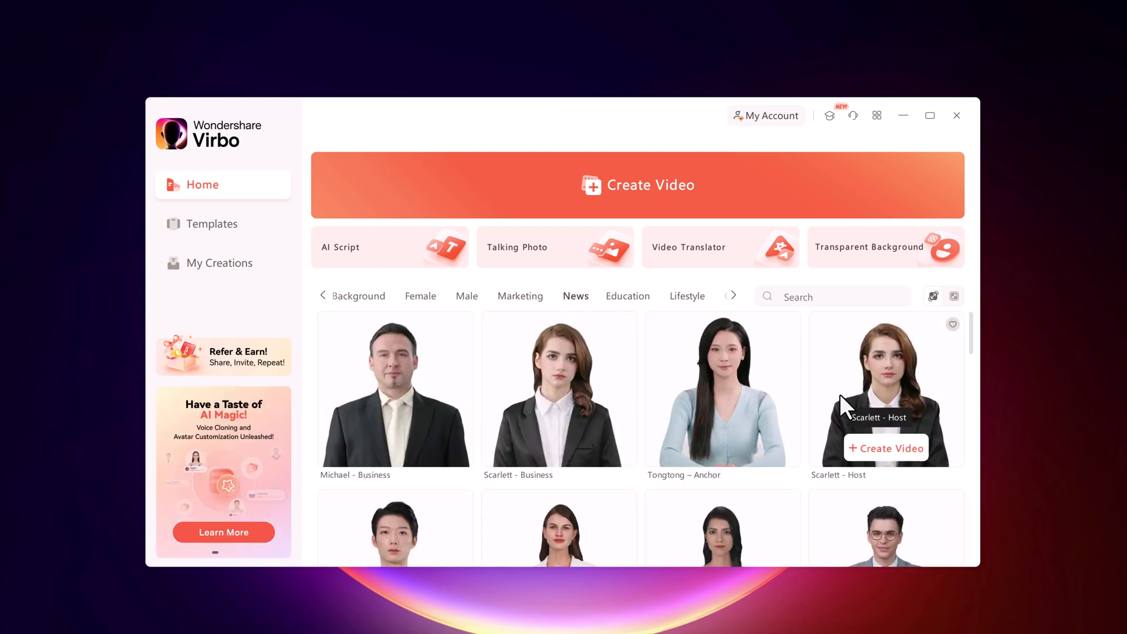
{"action": "left_click", "coordinate": [224, 228]}
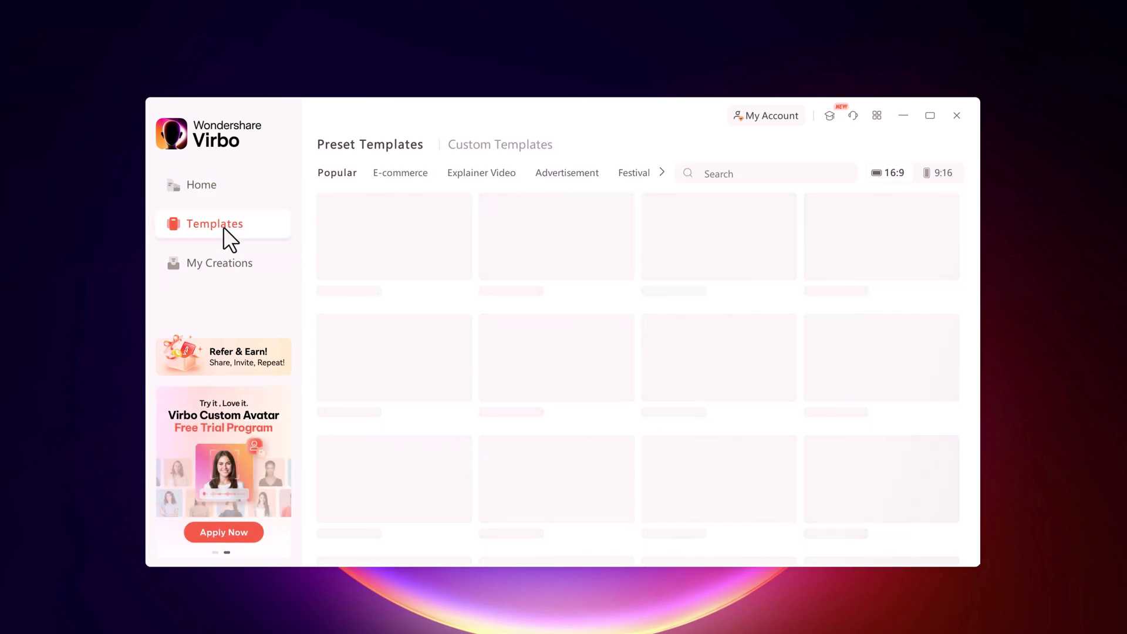
{"action": "scroll", "coordinate": [616, 294], "scroll_direction": "down", "scroll_amount": 5}
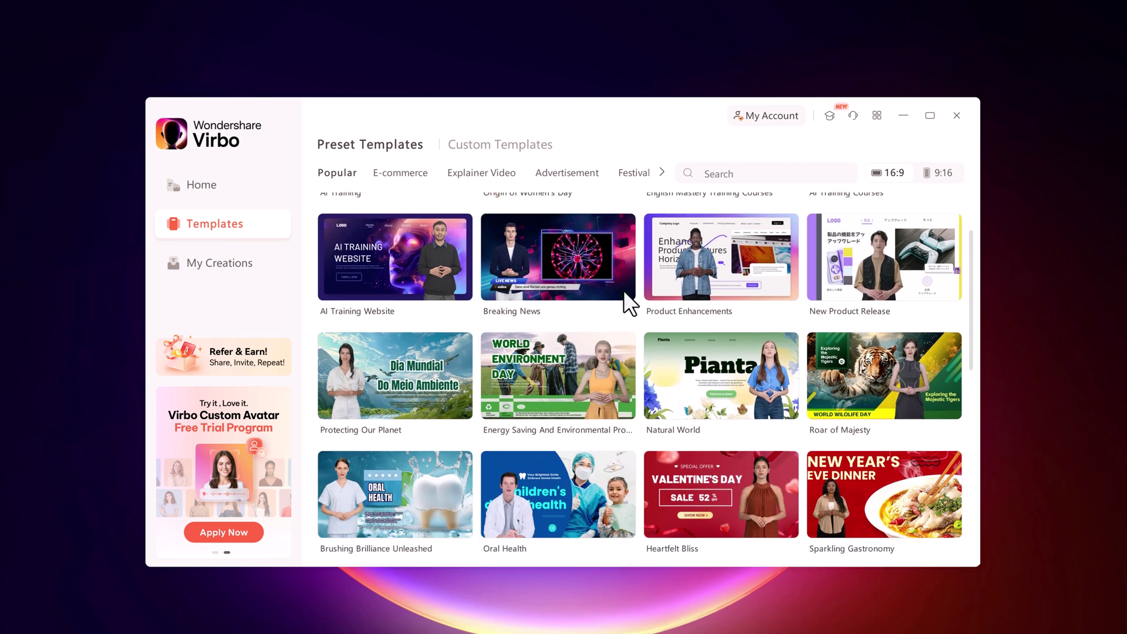
{"action": "scroll", "coordinate": [640, 343], "scroll_direction": "down", "scroll_amount": 1}
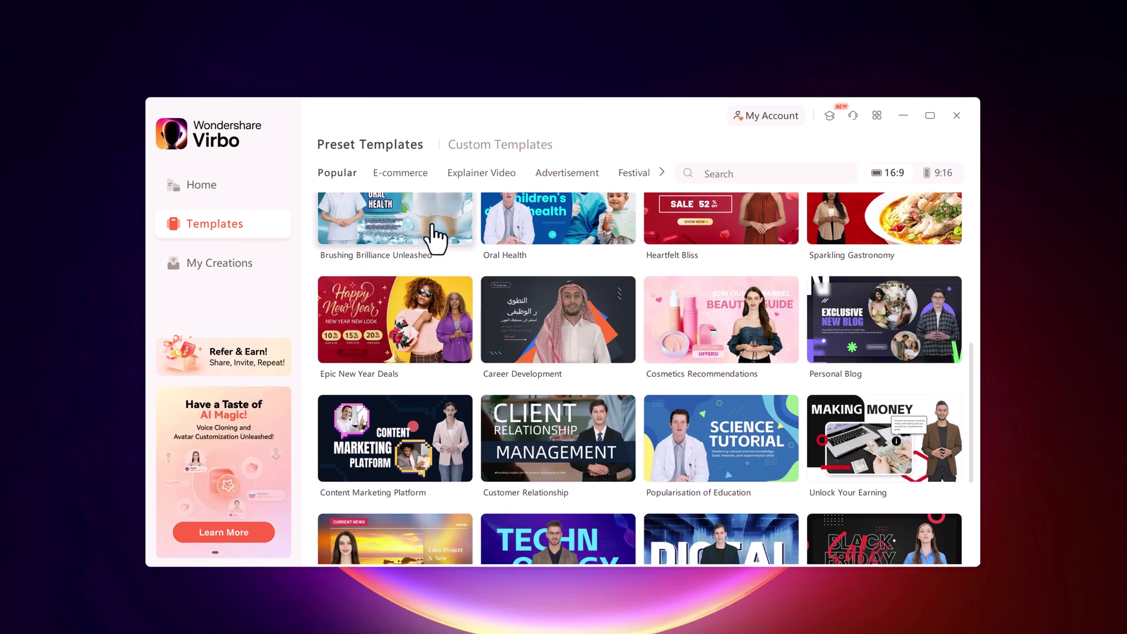
{"action": "scroll", "coordinate": [794, 355], "scroll_direction": "down", "scroll_amount": 3}
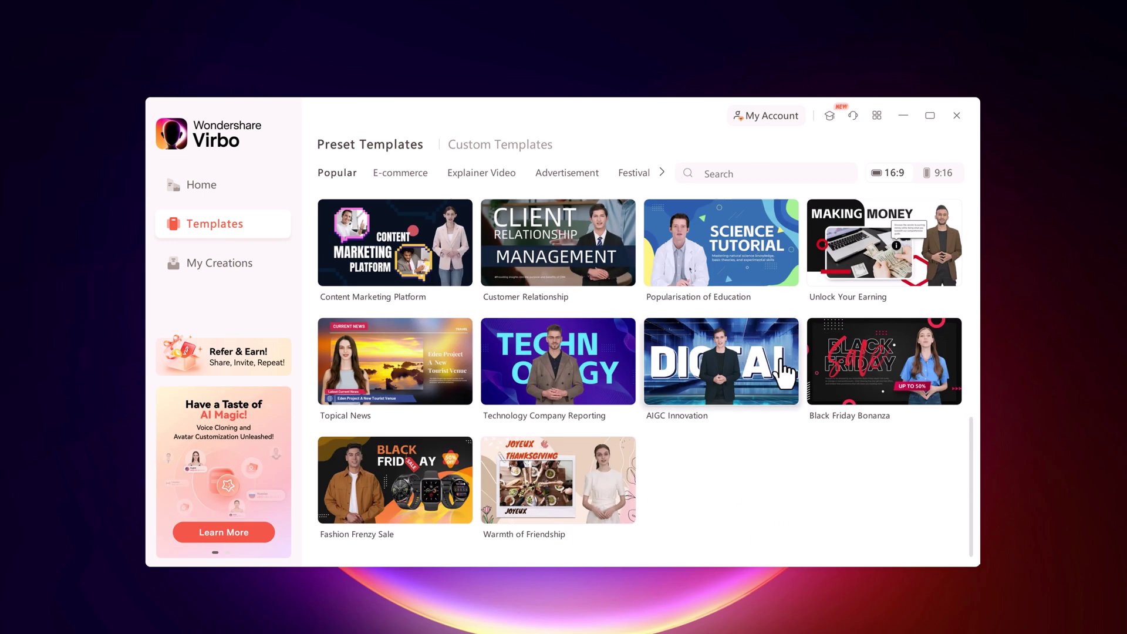
{"action": "scroll", "coordinate": [370, 505], "scroll_direction": "up", "scroll_amount": 5}
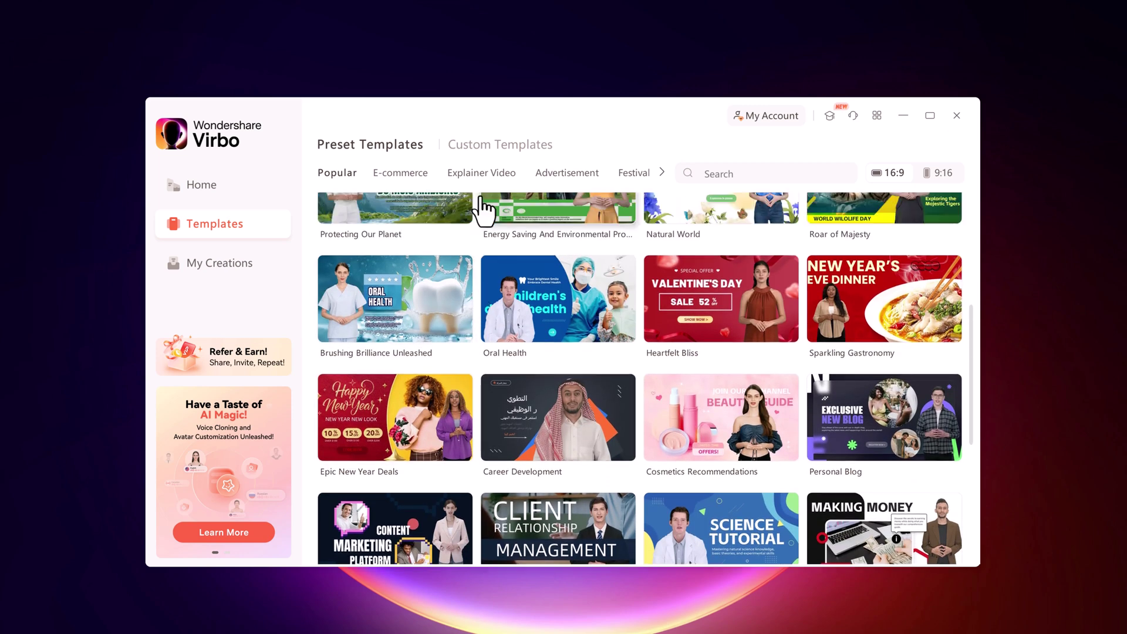
{"action": "left_click", "coordinate": [482, 173]}
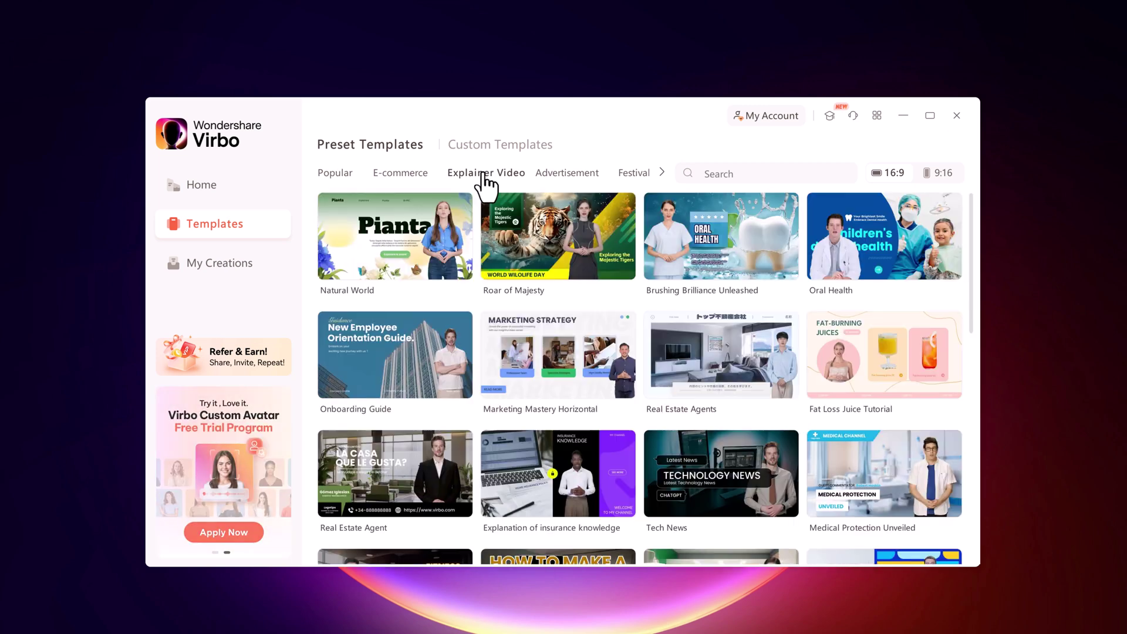
{"action": "left_click", "coordinate": [927, 176]}
{"action": "scroll", "coordinate": [829, 295], "scroll_direction": "down", "scroll_amount": 3}
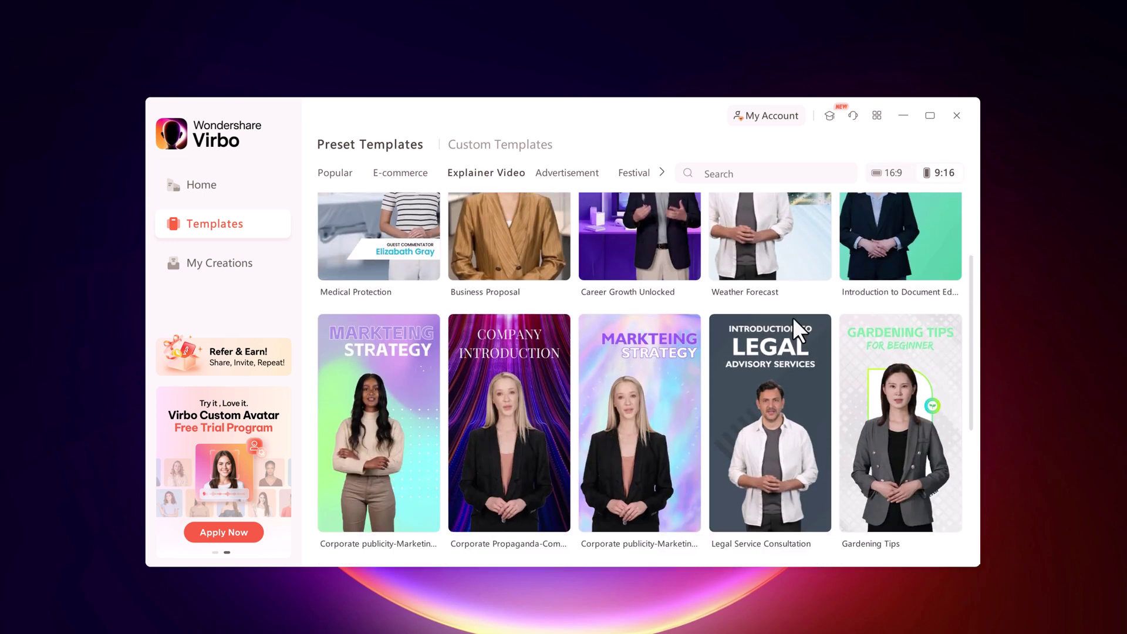
{"action": "scroll", "coordinate": [793, 317], "scroll_direction": "up", "scroll_amount": 3}
{"action": "left_click", "coordinate": [249, 190]}
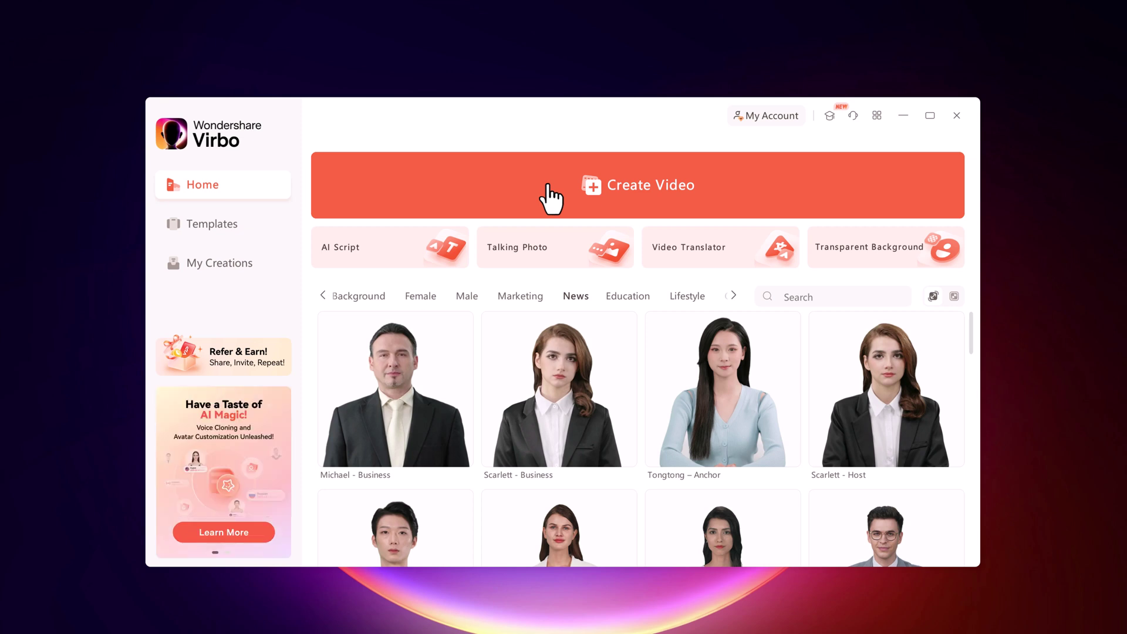
Step: Create a Landscape 16:9 video project and title it 'New'
{"action": "left_click", "coordinate": [550, 199]}
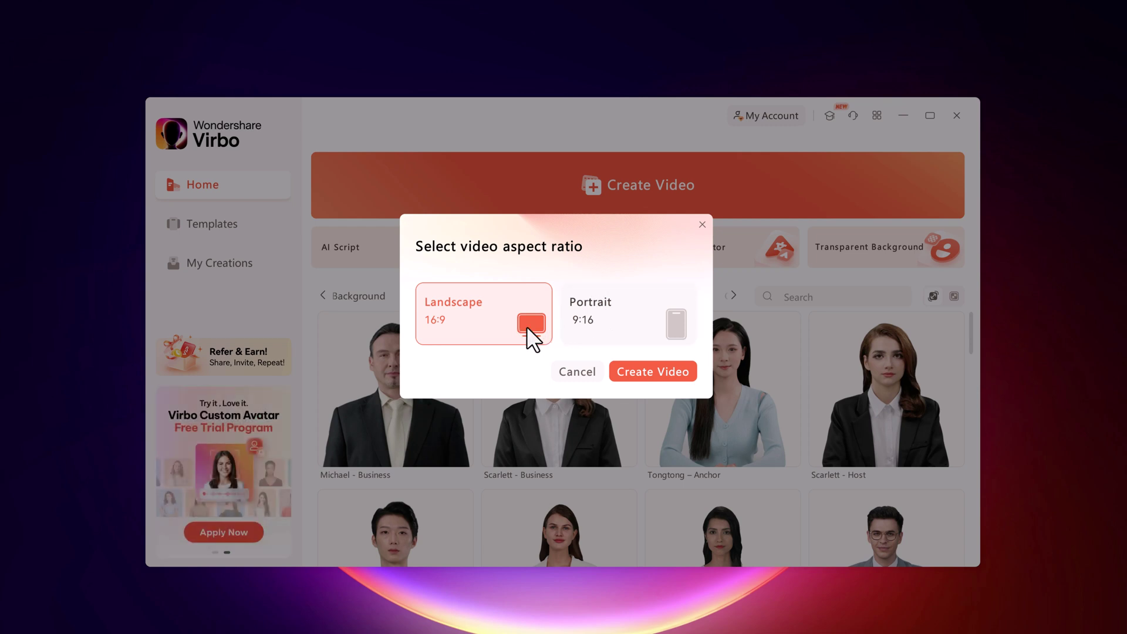
{"action": "left_click", "coordinate": [644, 374]}
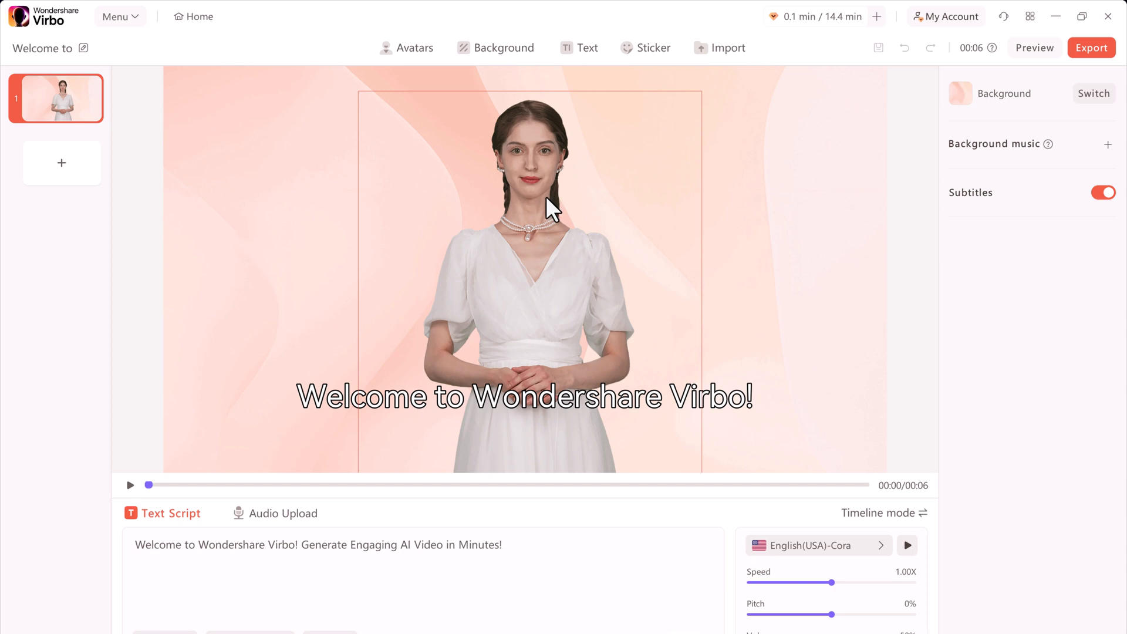
{"action": "left_click", "coordinate": [81, 48]}
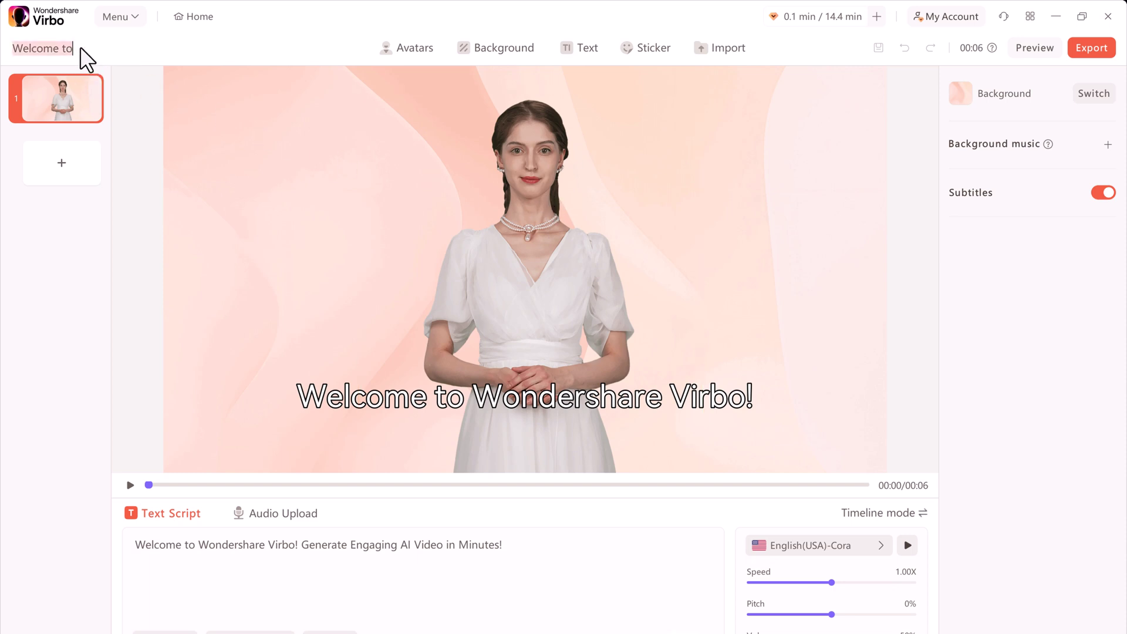
{"action": "type", "text": "New"}
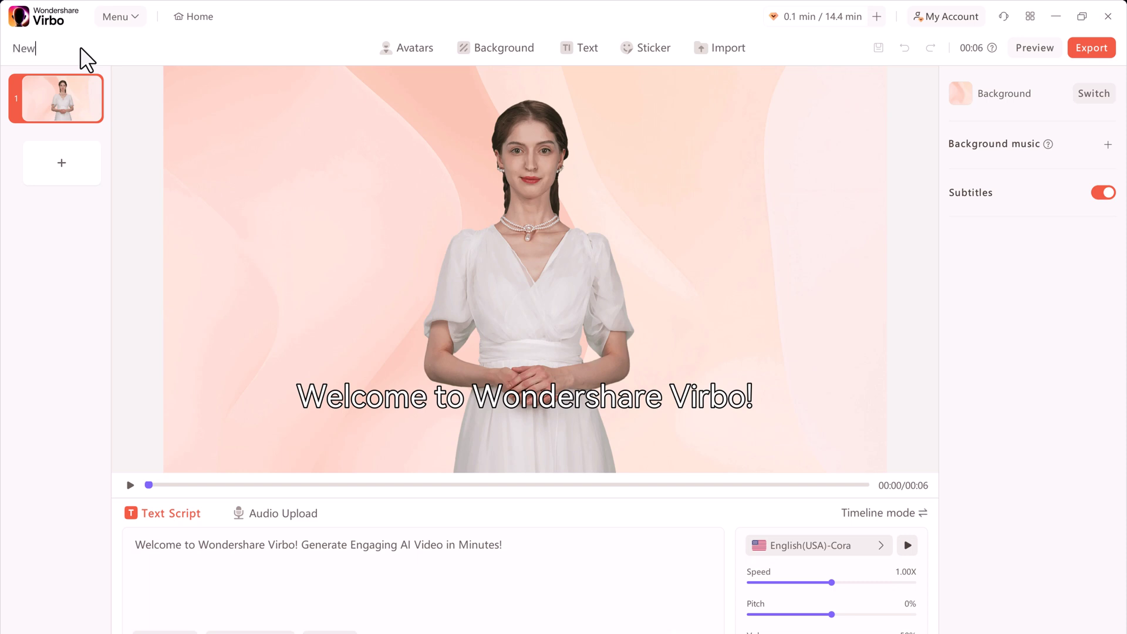
{"action": "key", "text": "Return"}
Step: Choose Rafael - Narrator from the Male avatars and apply him to the scene
{"action": "left_click", "coordinate": [429, 65]}
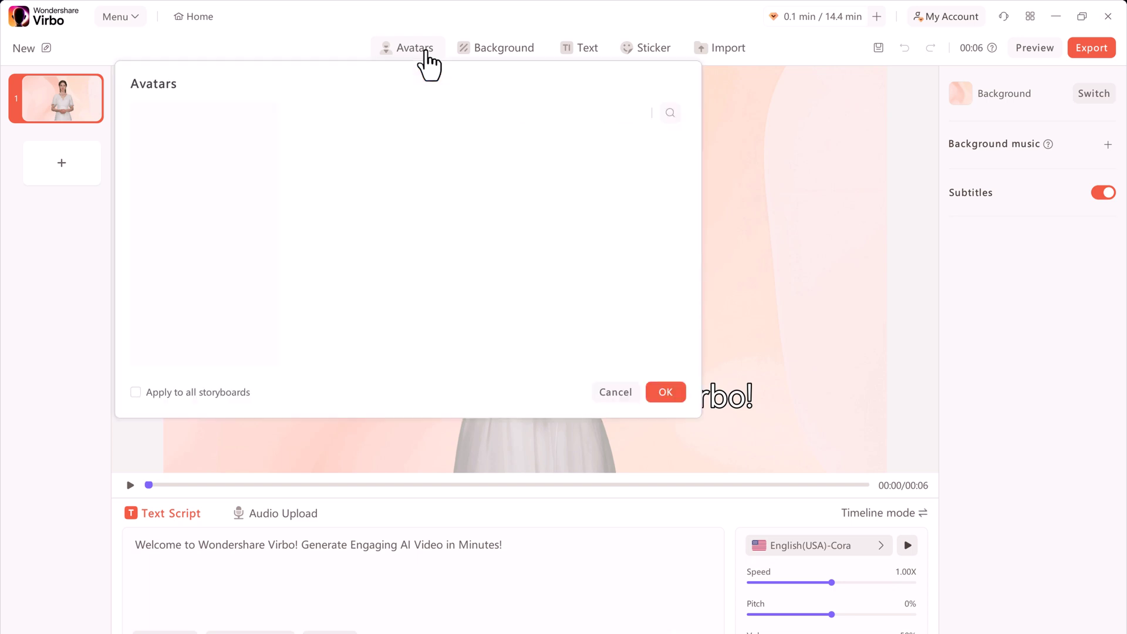
{"action": "scroll", "coordinate": [443, 241], "scroll_direction": "down", "scroll_amount": 10}
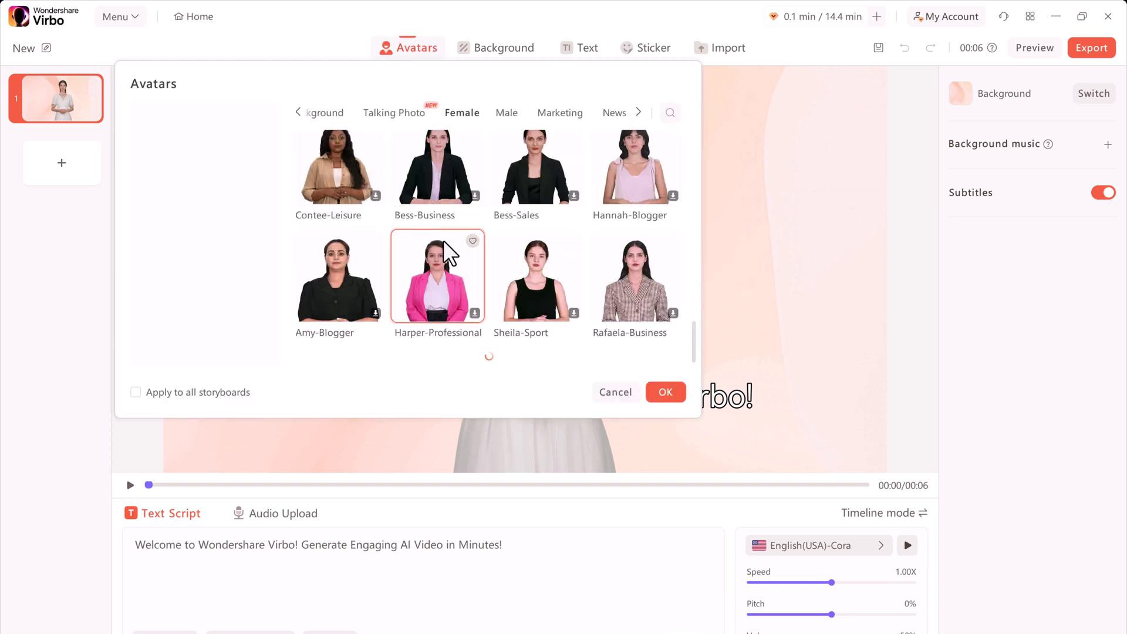
{"action": "left_click", "coordinate": [508, 113]}
{"action": "scroll", "coordinate": [501, 269], "scroll_direction": "down", "scroll_amount": 3}
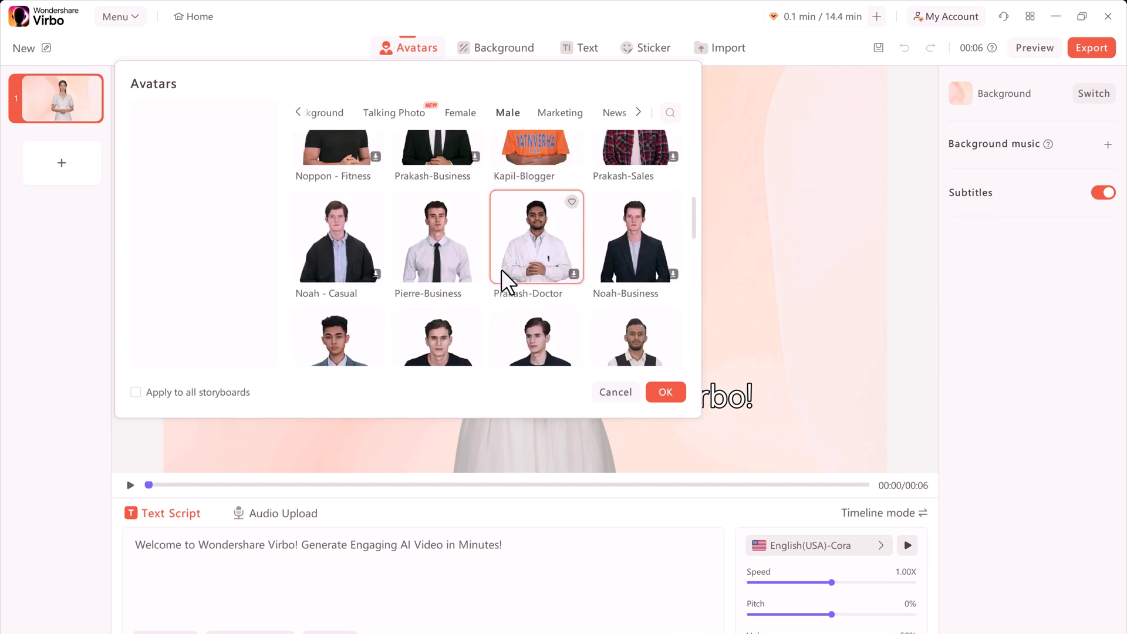
{"action": "scroll", "coordinate": [501, 269], "scroll_direction": "down", "scroll_amount": 8}
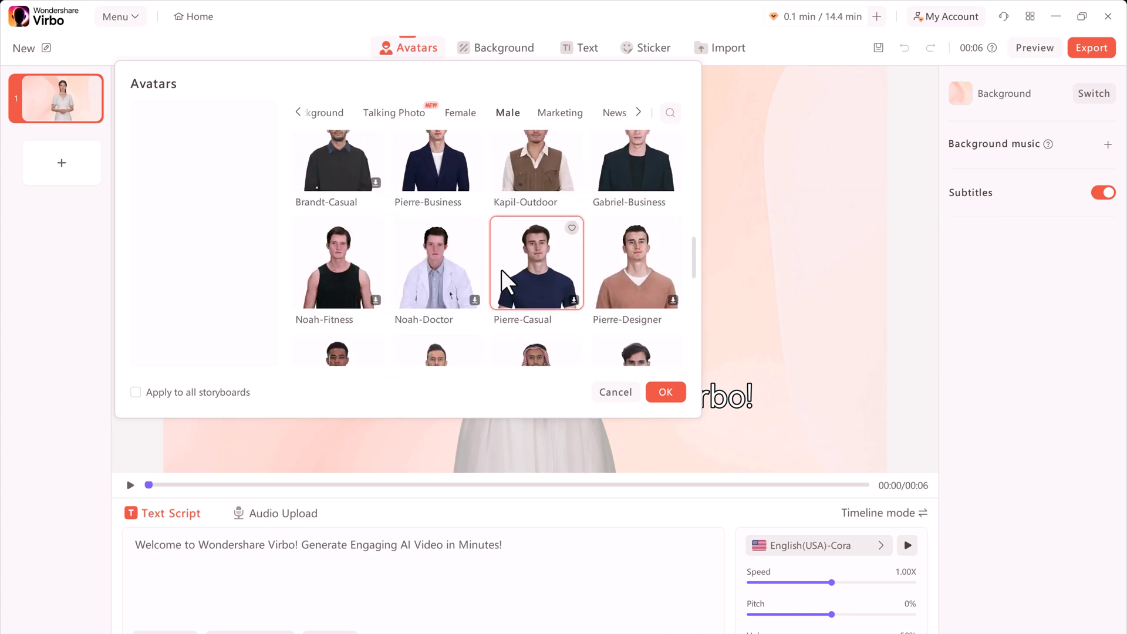
{"action": "scroll", "coordinate": [519, 176], "scroll_direction": "down", "scroll_amount": 4}
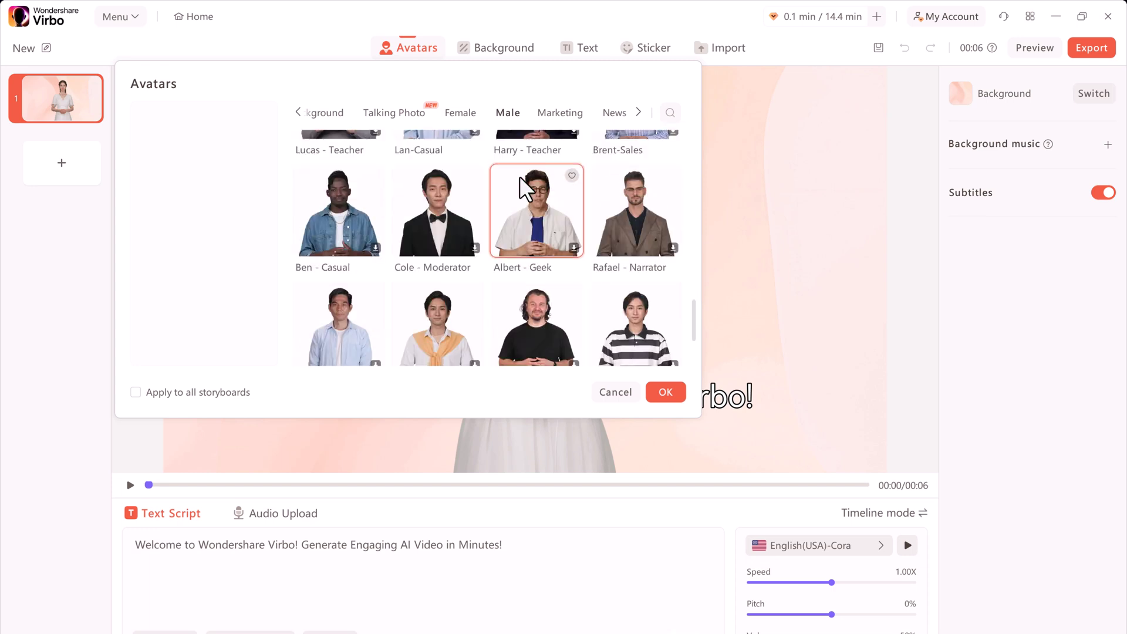
{"action": "left_click", "coordinate": [632, 201]}
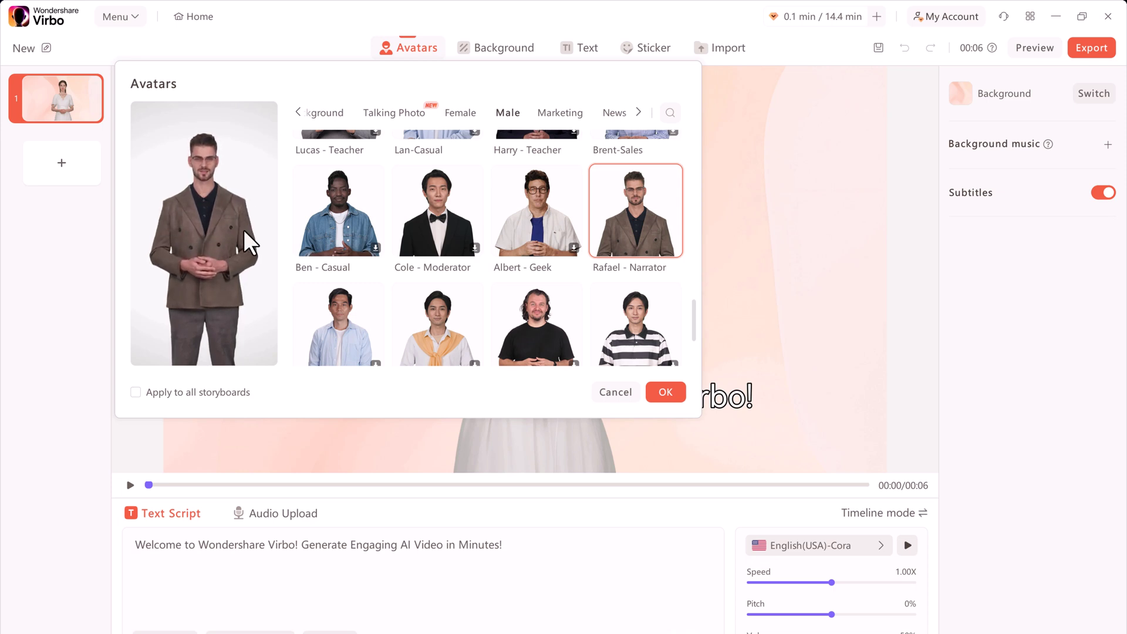
{"action": "left_click", "coordinate": [664, 389]}
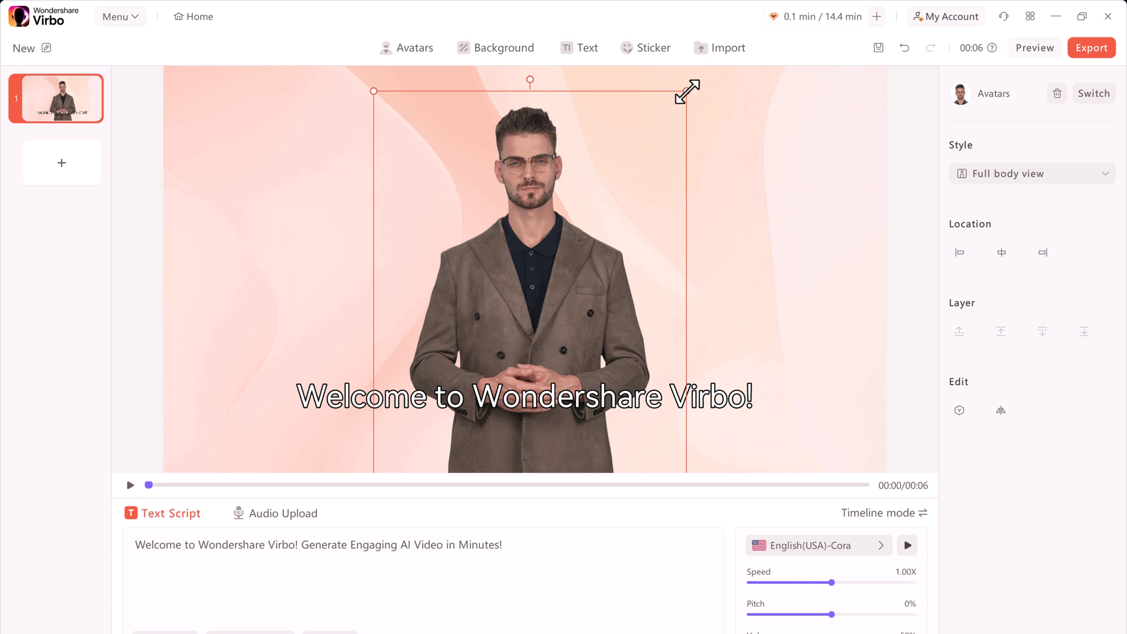
Step: Enlarge the narrator avatar and preview the Circular and Half-length styles
{"action": "left_click_drag", "start_coordinate": [687, 91], "coordinate": [732, 68]}
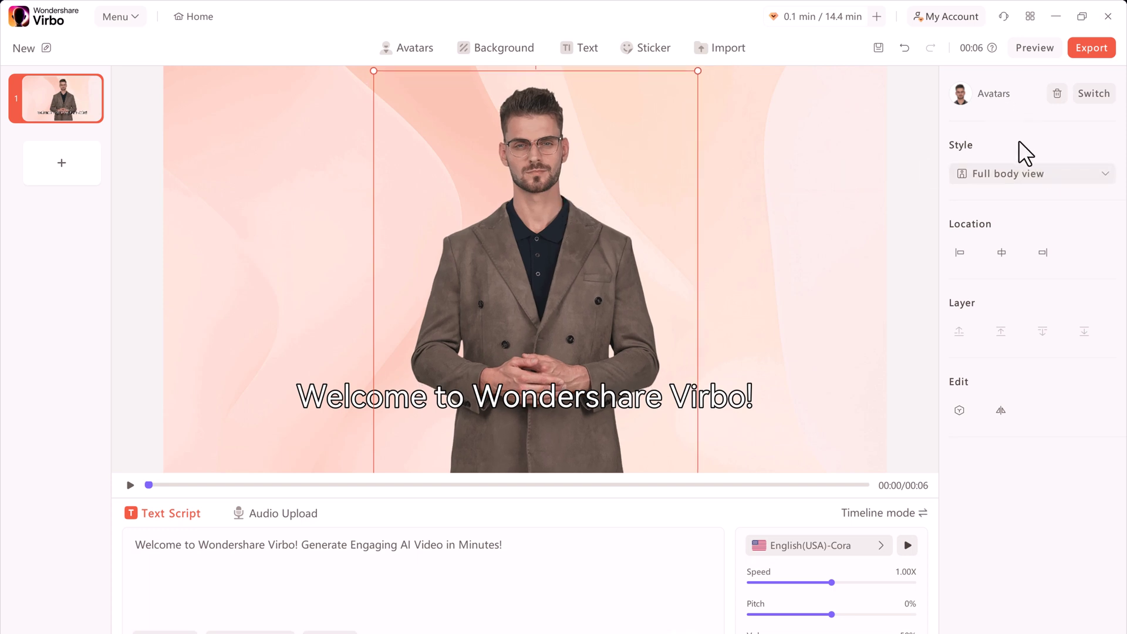
{"action": "left_click", "coordinate": [1029, 175]}
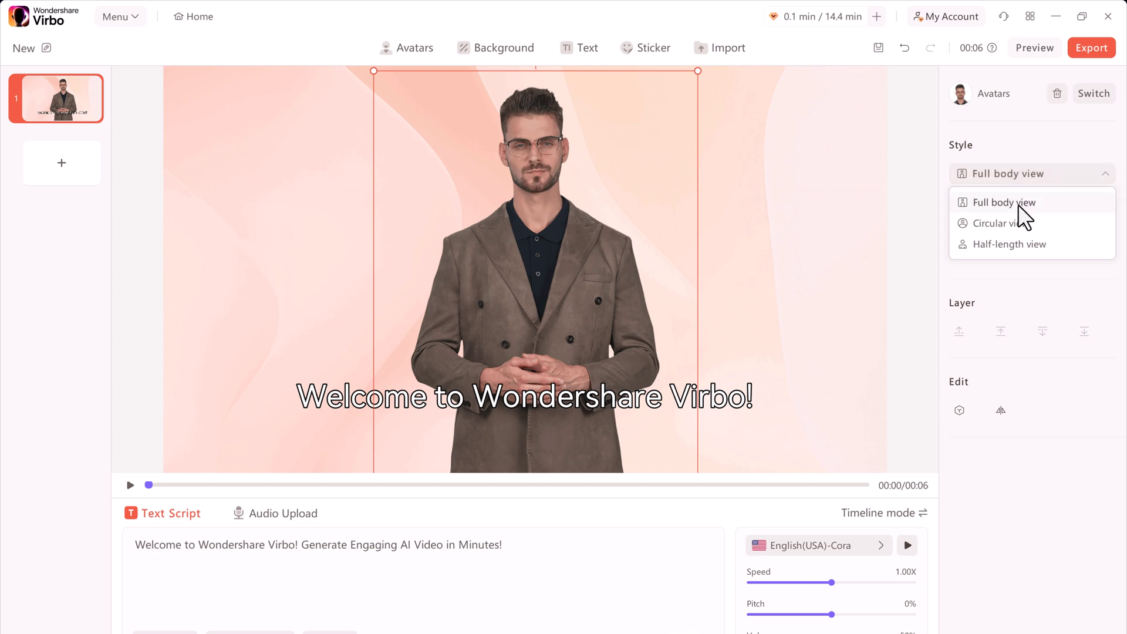
{"action": "left_click", "coordinate": [1023, 224]}
{"action": "left_click", "coordinate": [1031, 175]}
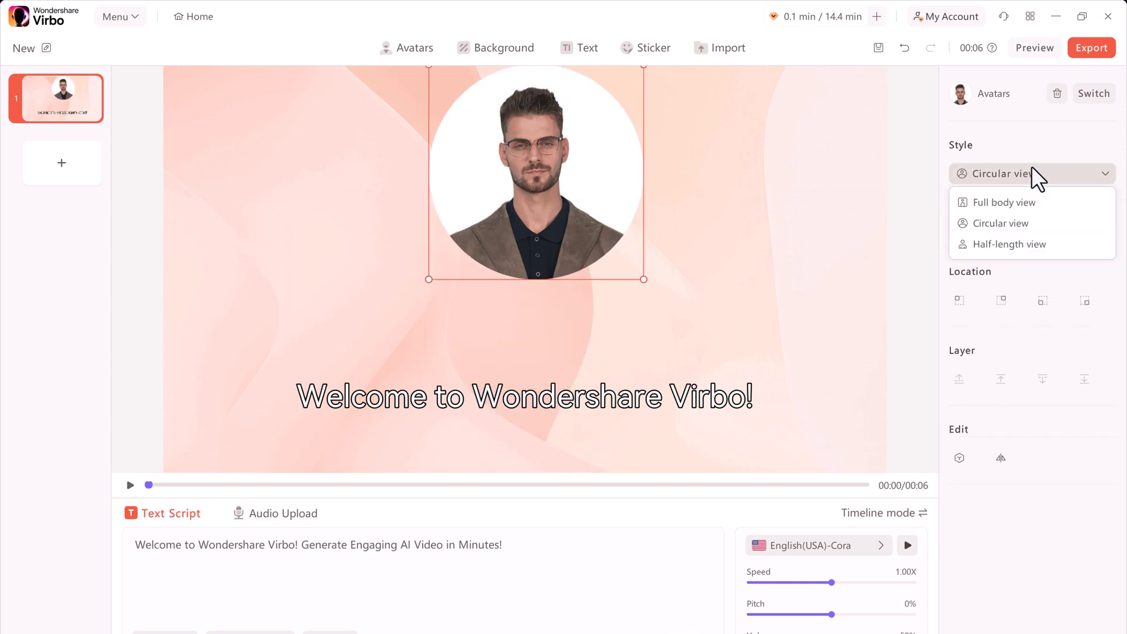
{"action": "left_click", "coordinate": [1023, 243]}
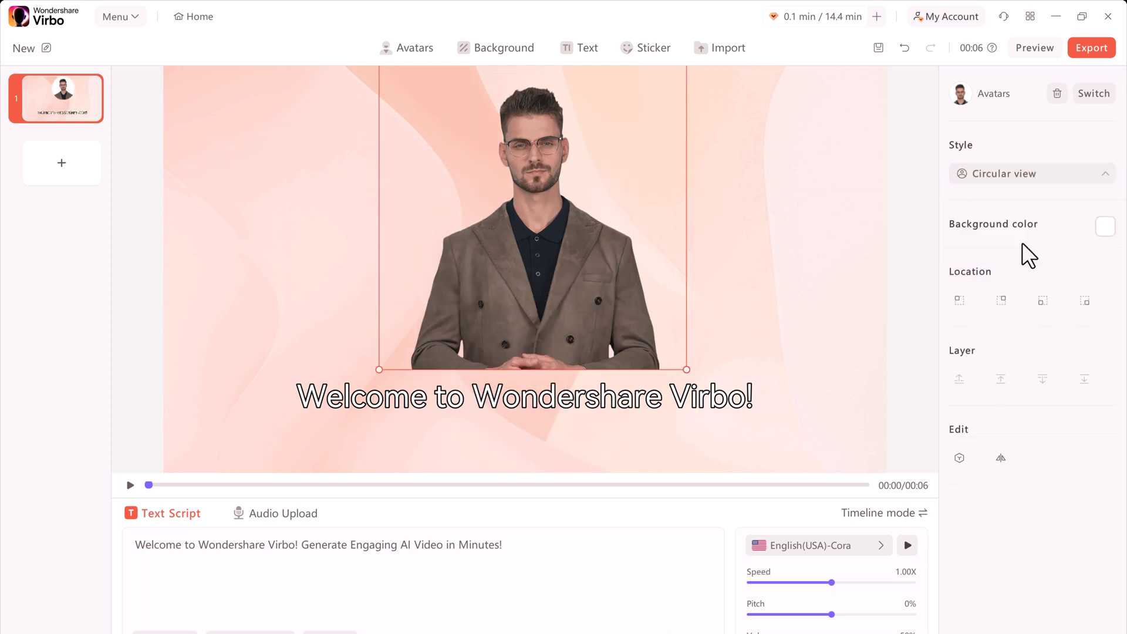
Step: Restore the avatar to Full body view, deselect it, and bring up the Background library
{"action": "left_click", "coordinate": [1028, 175]}
{"action": "left_click", "coordinate": [1027, 198]}
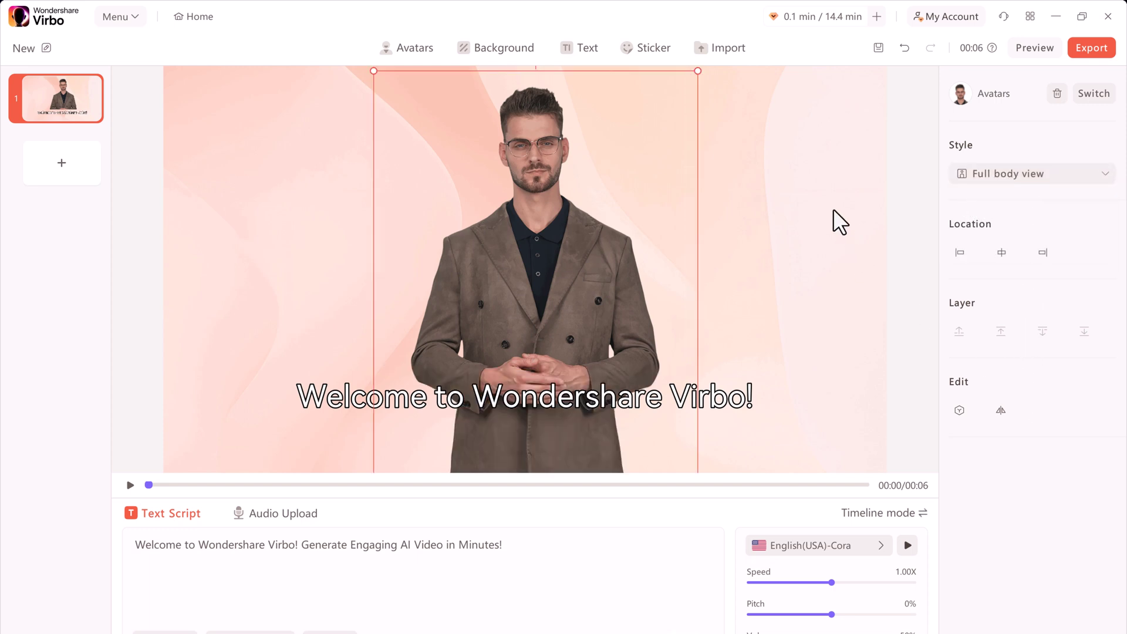
{"action": "left_click", "coordinate": [781, 194]}
{"action": "left_click", "coordinate": [528, 49]}
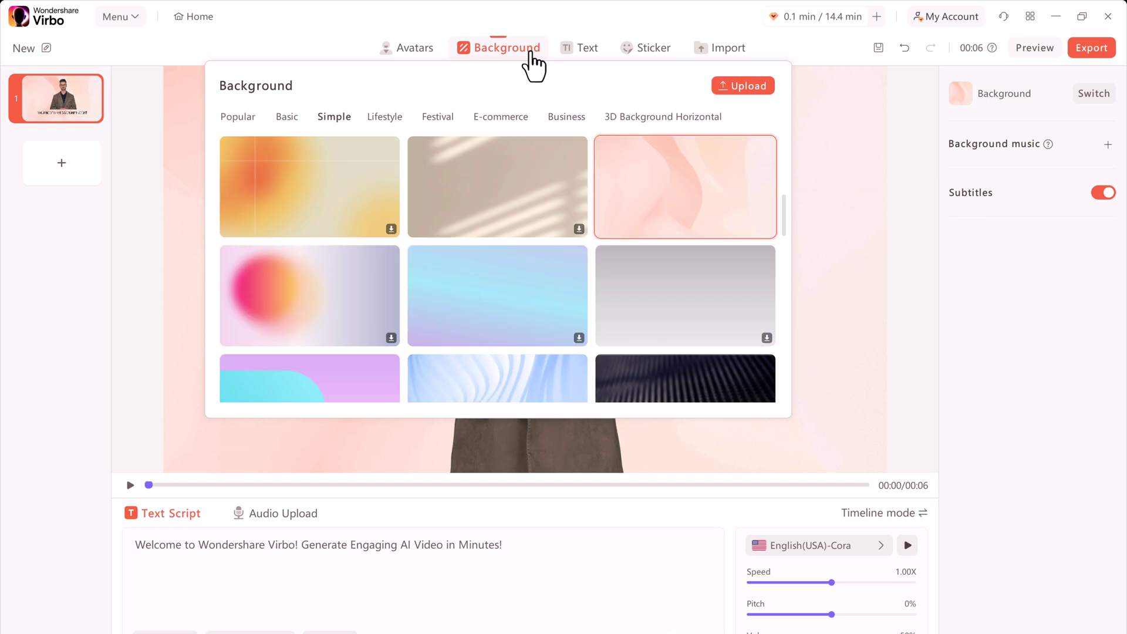
Step: Set the backdrop to the bright Lifestyle room with a chair and plant
{"action": "scroll", "coordinate": [490, 280], "scroll_direction": "down", "scroll_amount": 3}
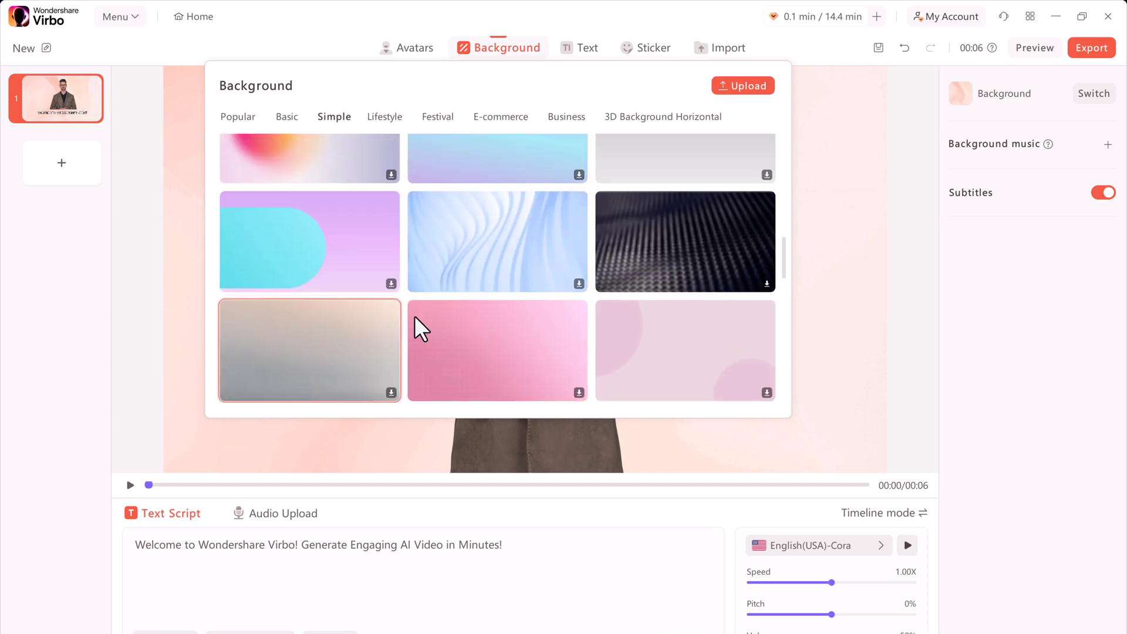
{"action": "left_click", "coordinate": [385, 117]}
{"action": "scroll", "coordinate": [505, 254], "scroll_direction": "down", "scroll_amount": 2}
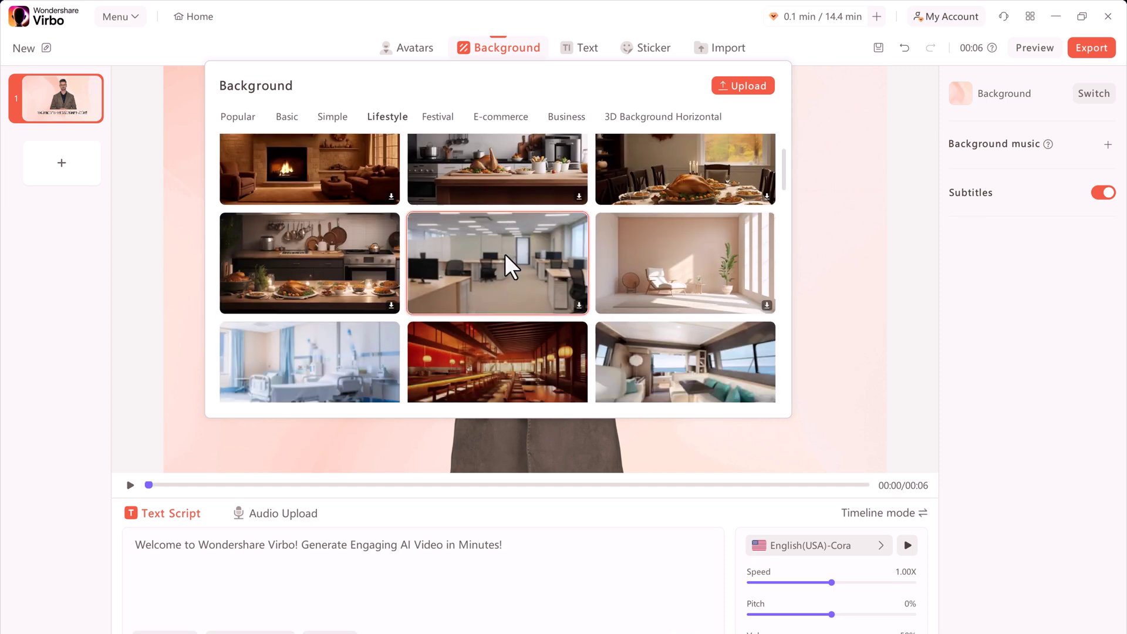
{"action": "scroll", "coordinate": [504, 254], "scroll_direction": "down", "scroll_amount": 4}
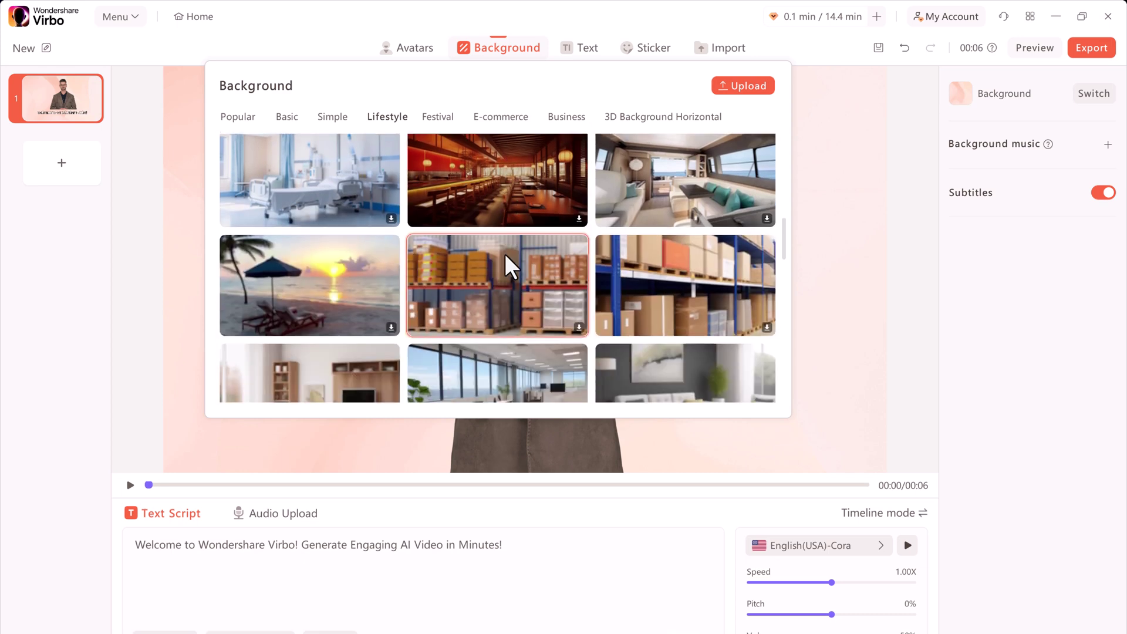
{"action": "scroll", "coordinate": [505, 254], "scroll_direction": "down", "scroll_amount": 4}
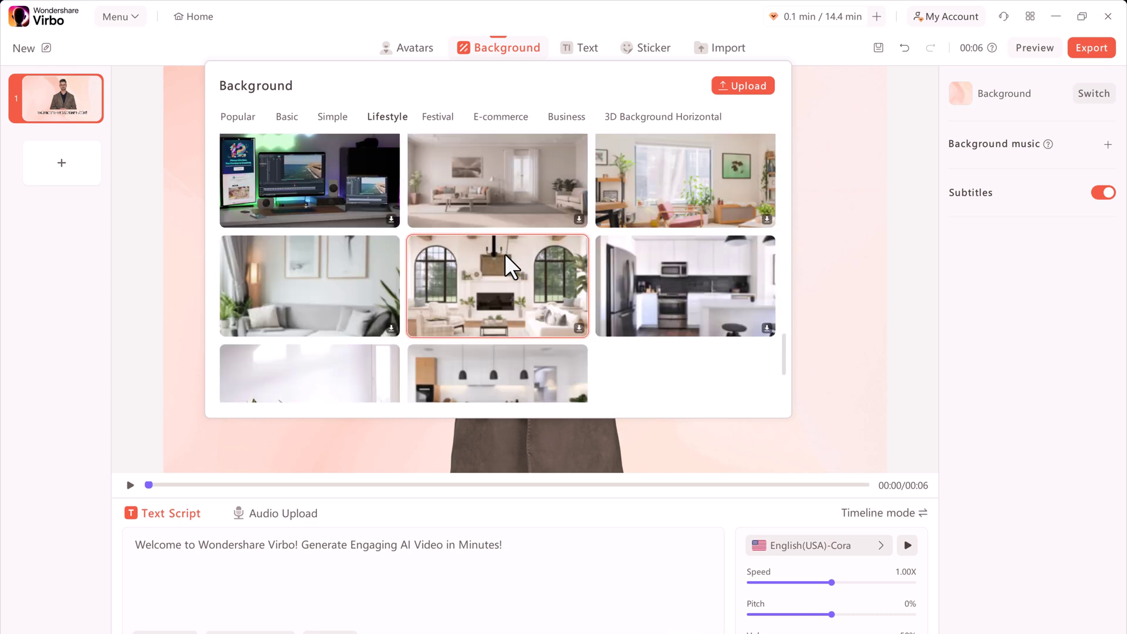
{"action": "scroll", "coordinate": [505, 254], "scroll_direction": "down", "scroll_amount": 2}
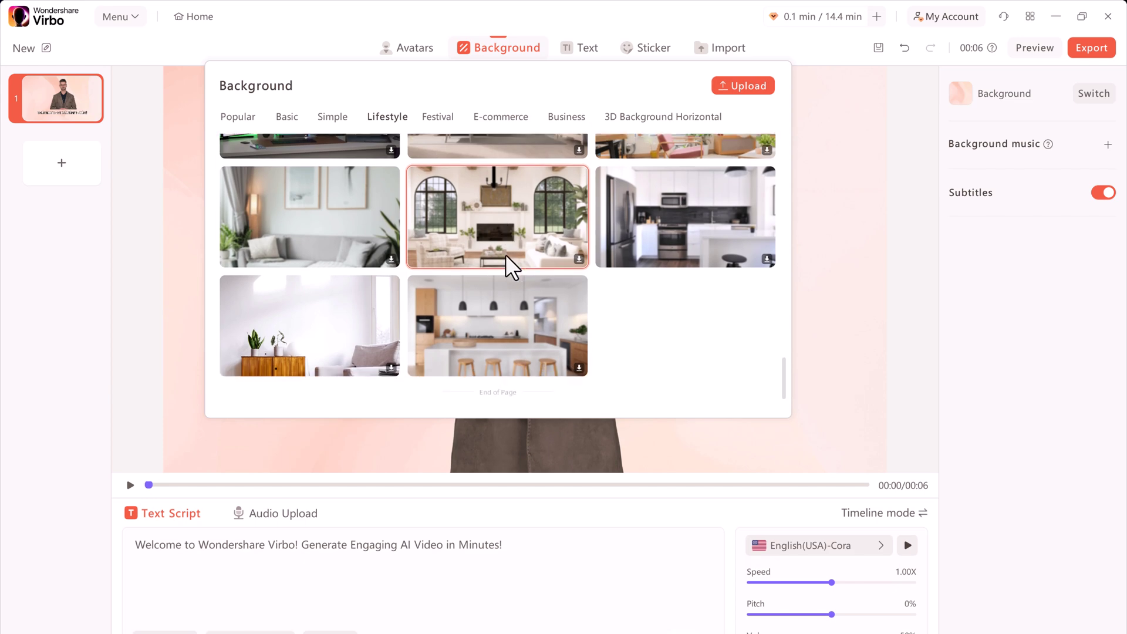
{"action": "scroll", "coordinate": [614, 287], "scroll_direction": "up", "scroll_amount": 20}
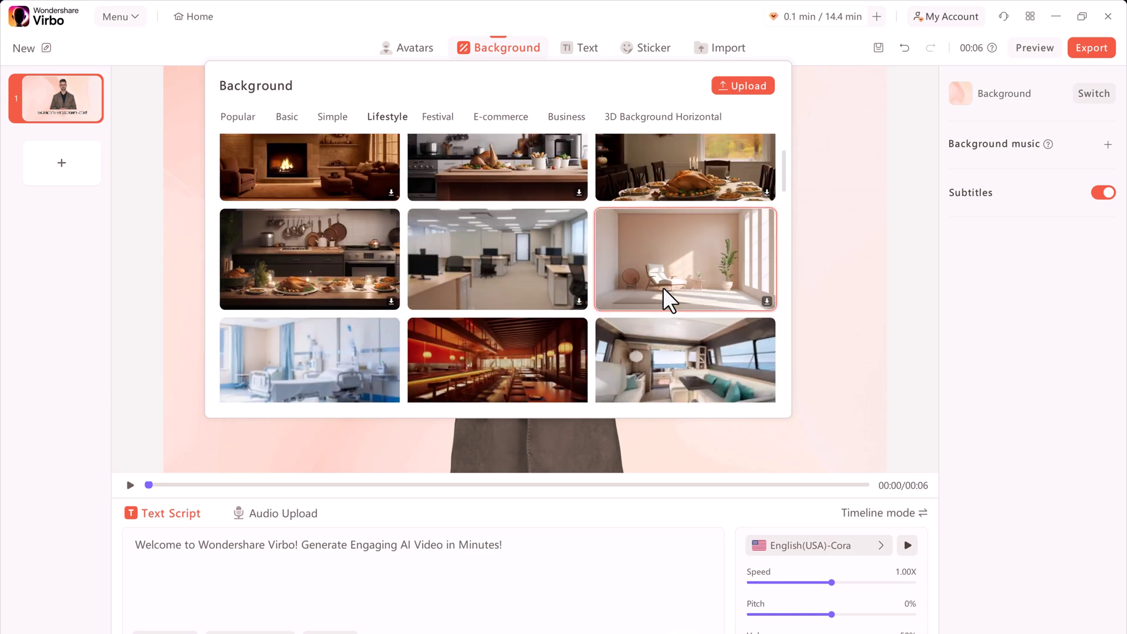
{"action": "left_click", "coordinate": [671, 244]}
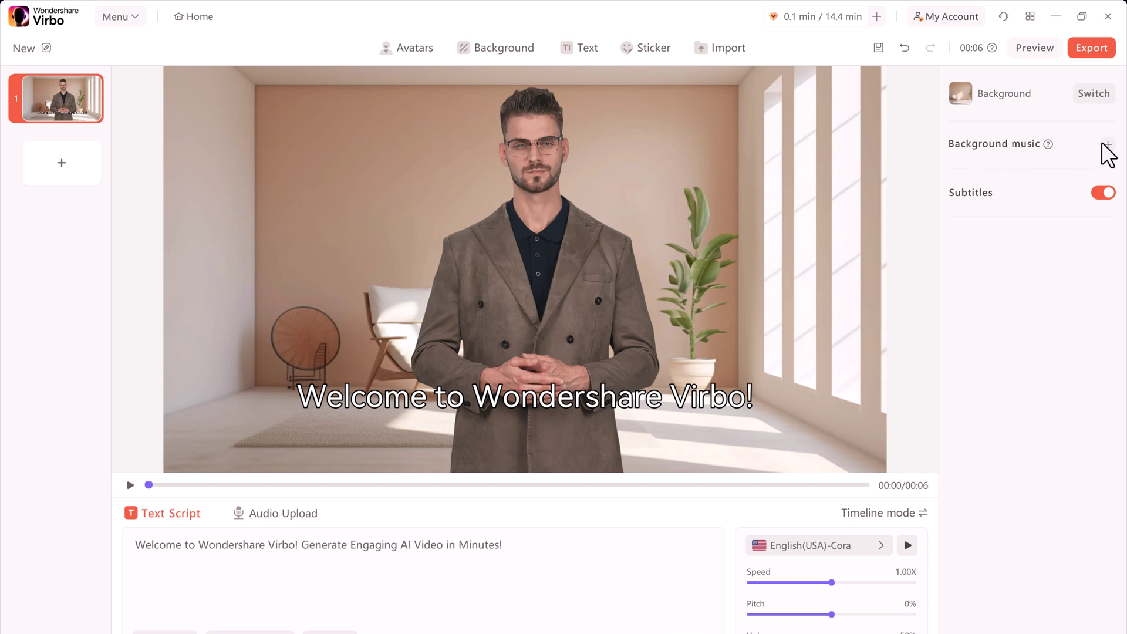
Step: Switch the subtitles off in the right panel
{"action": "left_click", "coordinate": [1103, 192]}
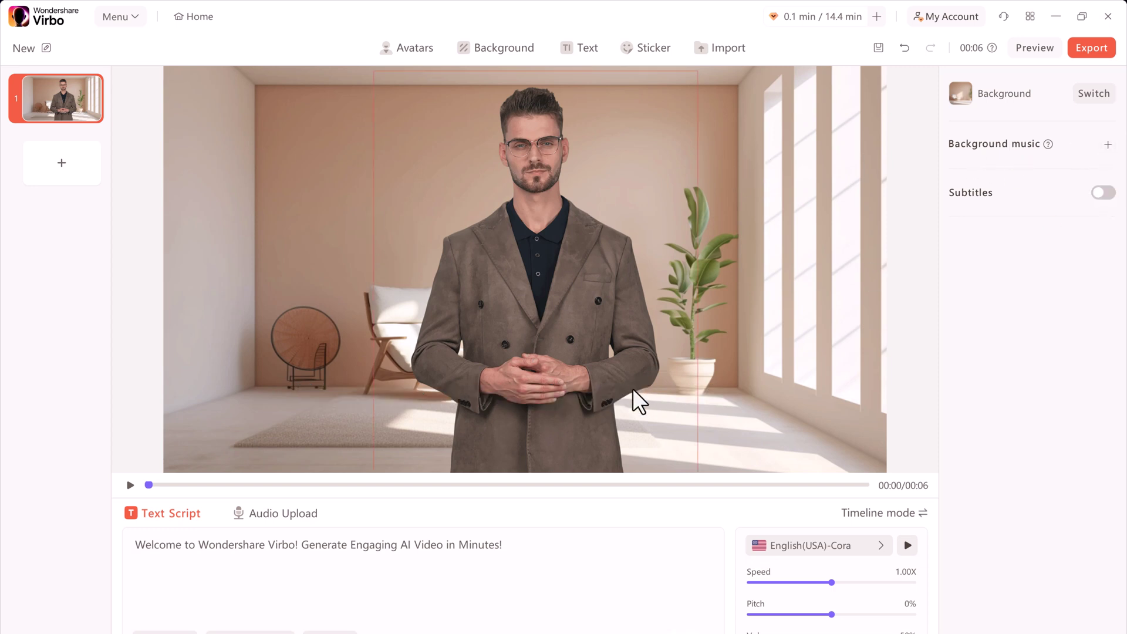
{"action": "left_click", "coordinate": [1103, 193]}
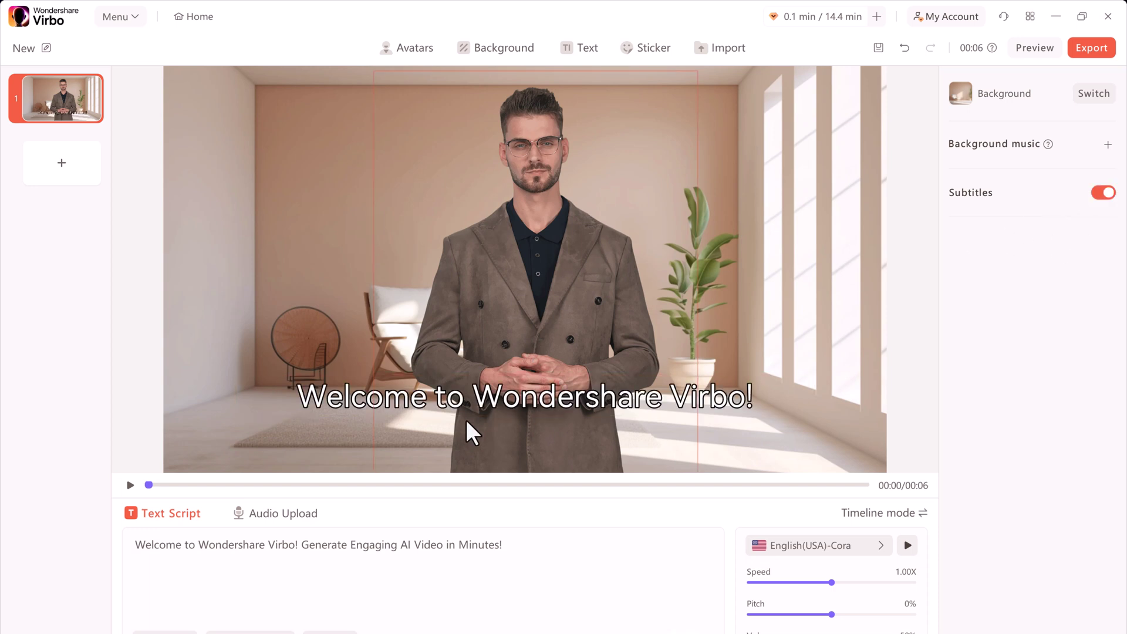
{"action": "left_click", "coordinate": [1103, 194]}
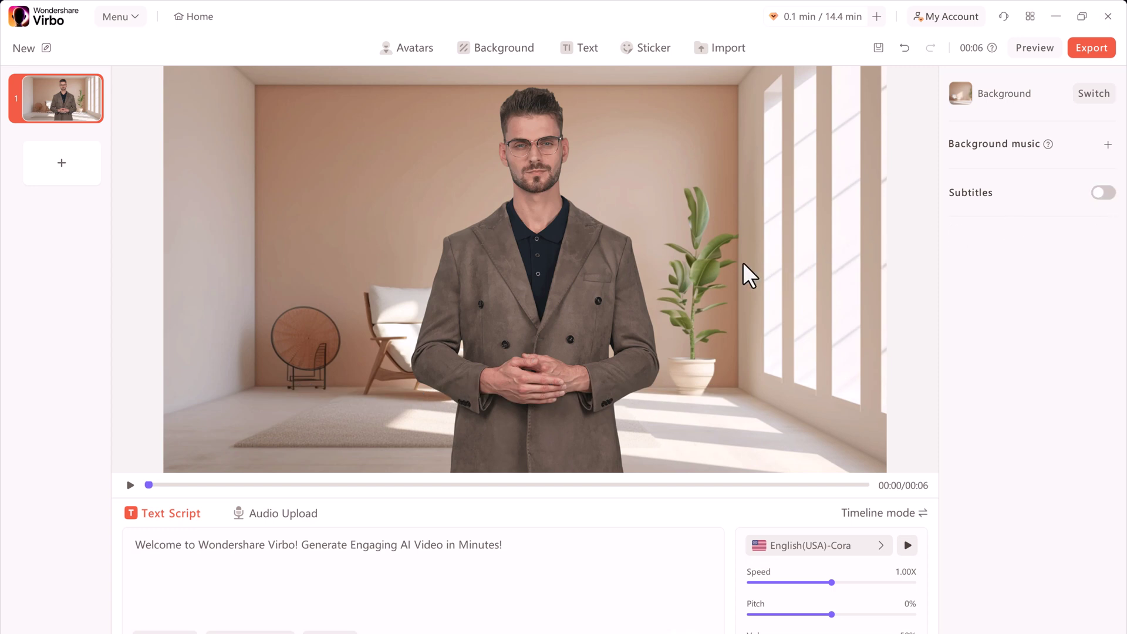
{"action": "left_click", "coordinate": [582, 56]}
{"action": "scroll", "coordinate": [540, 281], "scroll_direction": "down", "scroll_amount": 5}
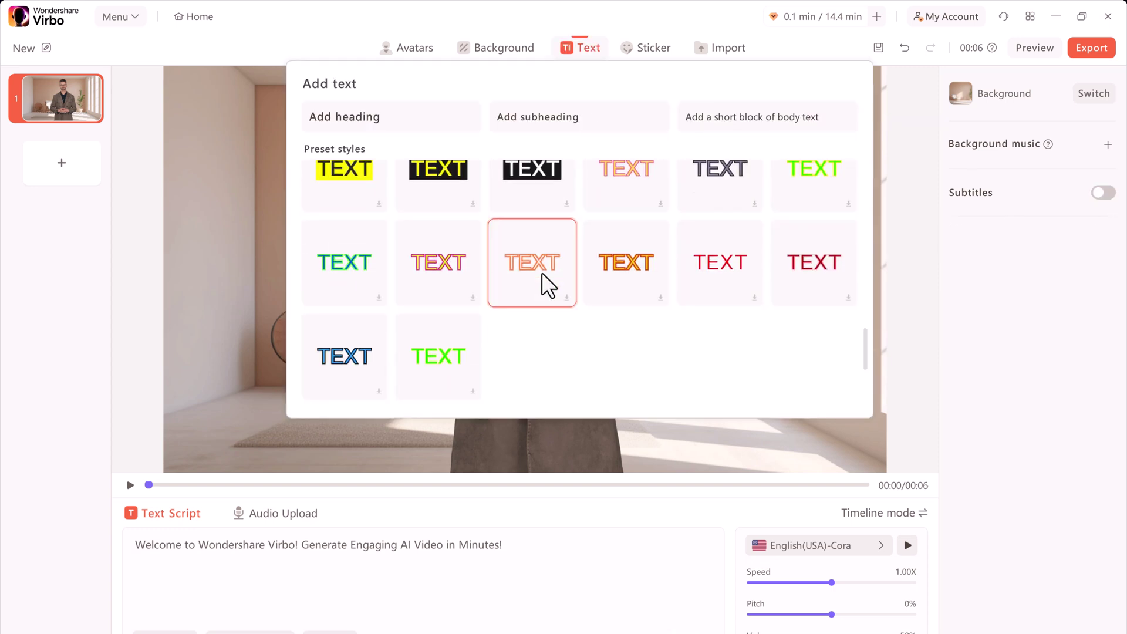
{"action": "scroll", "coordinate": [541, 272], "scroll_direction": "up", "scroll_amount": 5}
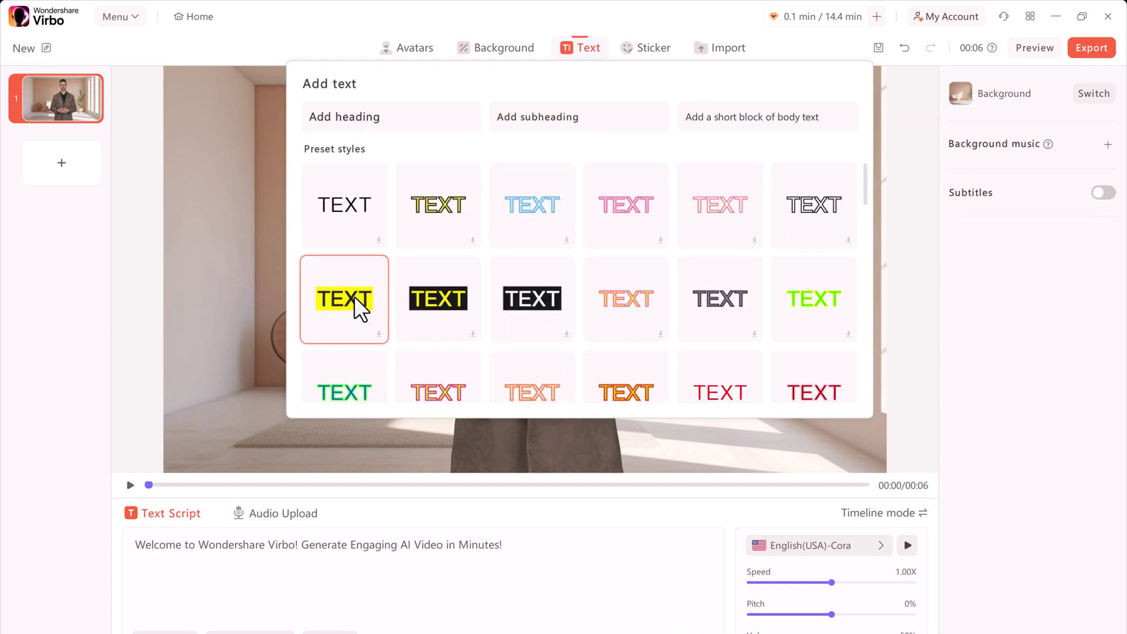
{"action": "left_click", "coordinate": [622, 47]}
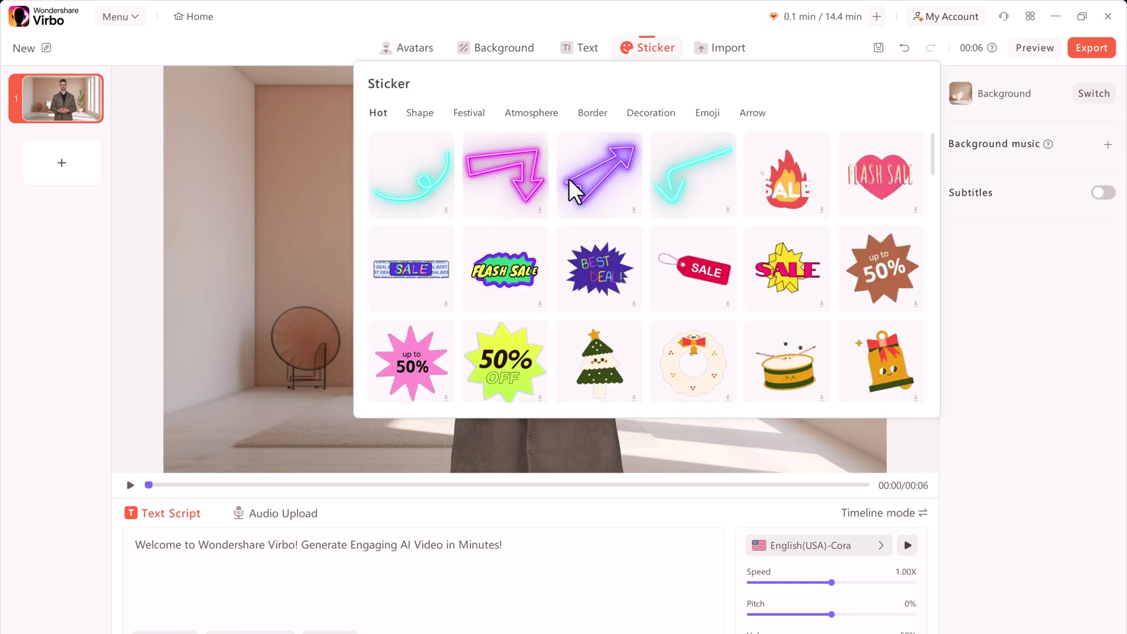
{"action": "scroll", "coordinate": [644, 221], "scroll_direction": "down", "scroll_amount": 2}
{"action": "scroll", "coordinate": [644, 221], "scroll_direction": "down", "scroll_amount": 2}
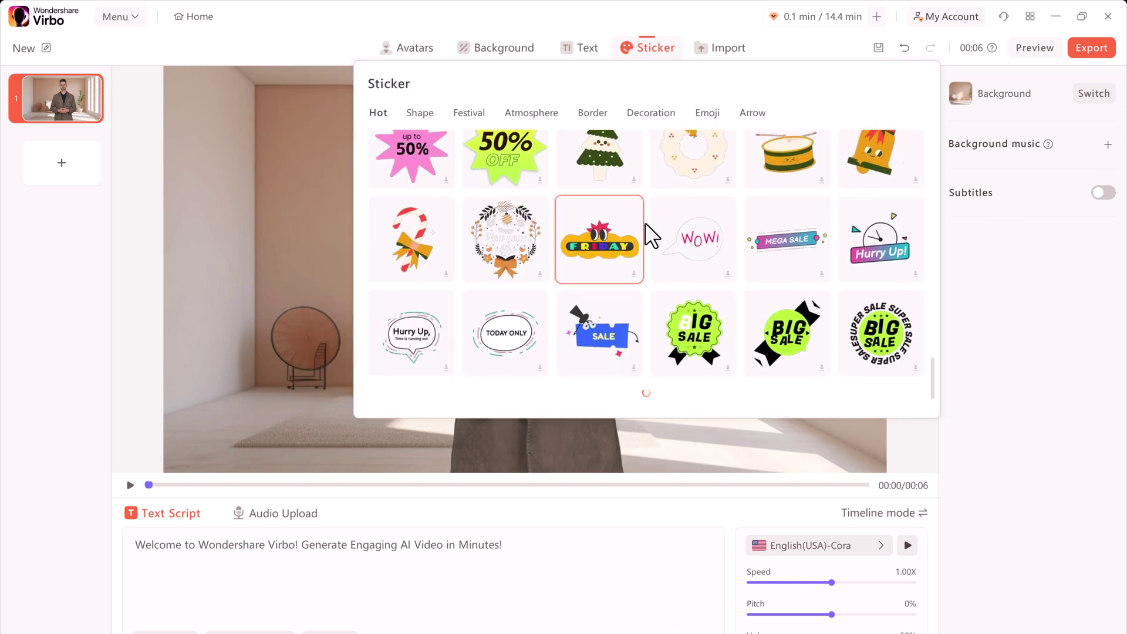
{"action": "scroll", "coordinate": [645, 222], "scroll_direction": "up", "scroll_amount": 5}
{"action": "scroll", "coordinate": [645, 235], "scroll_direction": "down", "scroll_amount": 5}
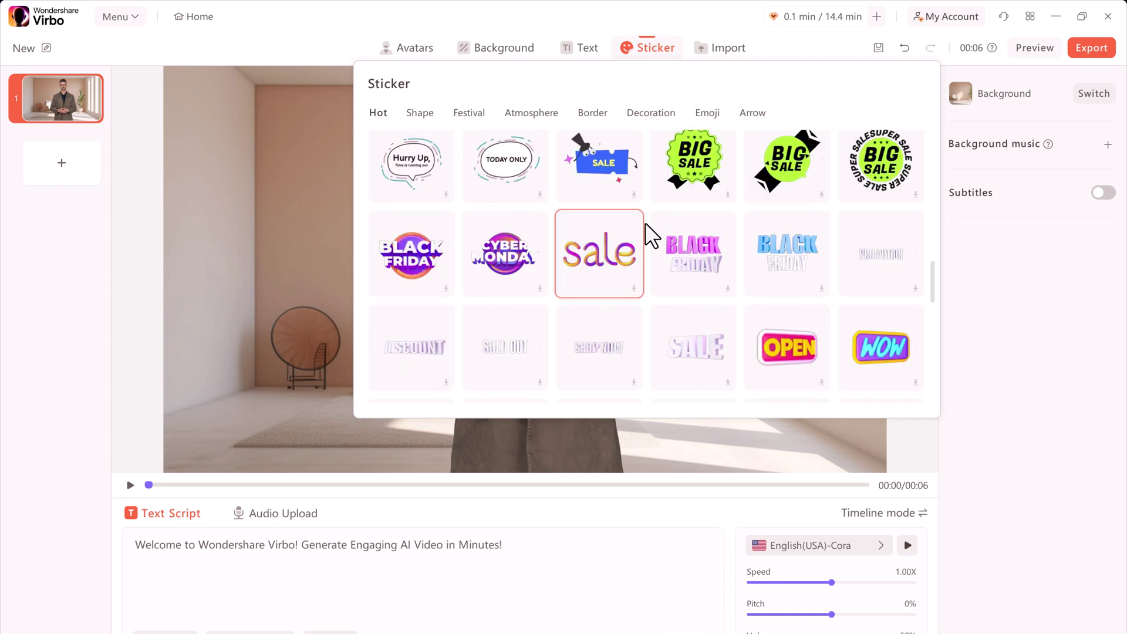
{"action": "left_click", "coordinate": [716, 49]}
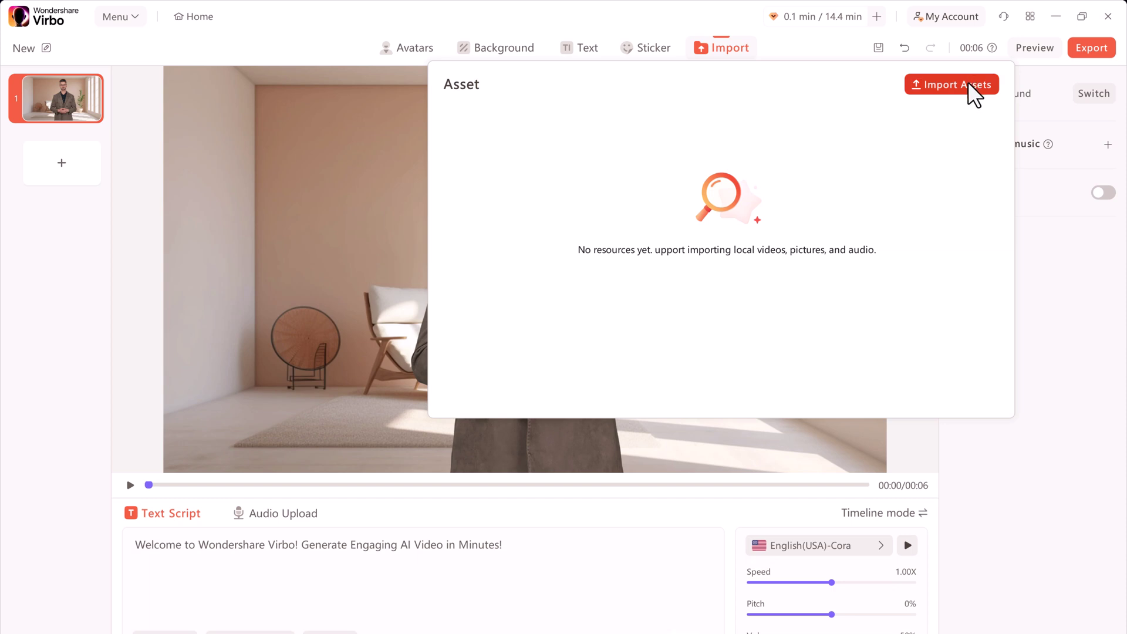
{"action": "left_click", "coordinate": [749, 75]}
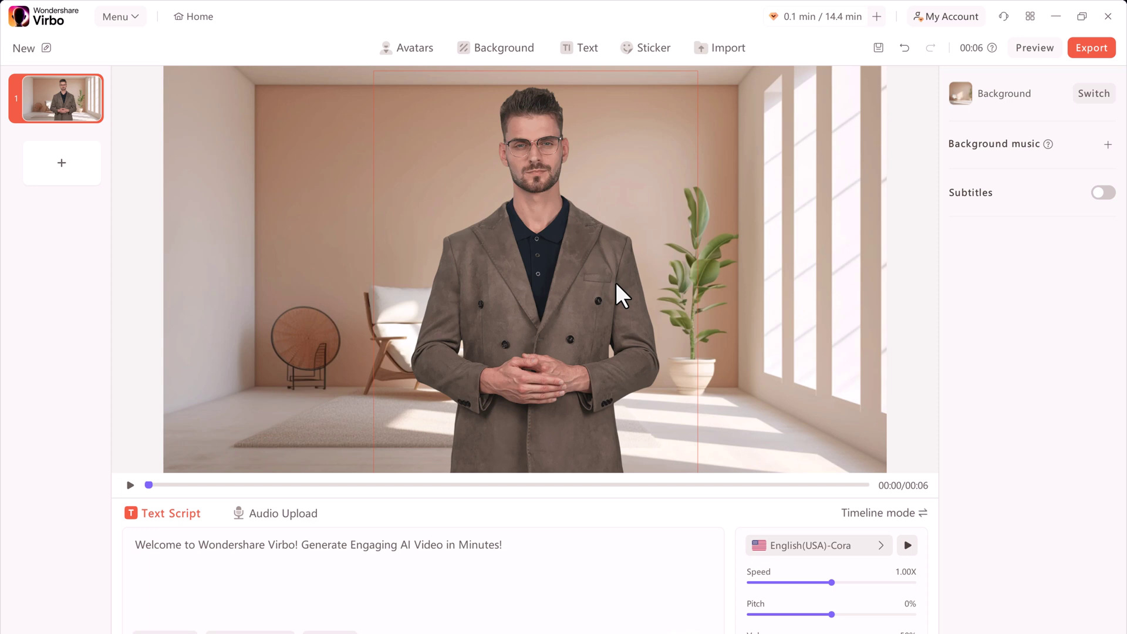
{"action": "double_click", "coordinate": [267, 551]}
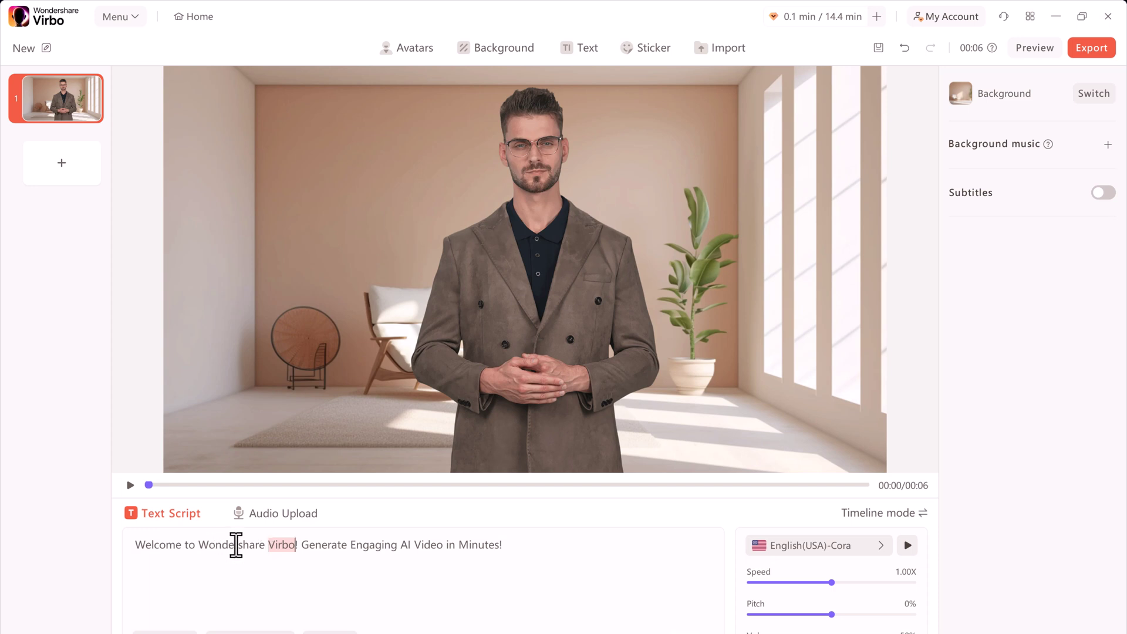
{"action": "left_click", "coordinate": [269, 522]}
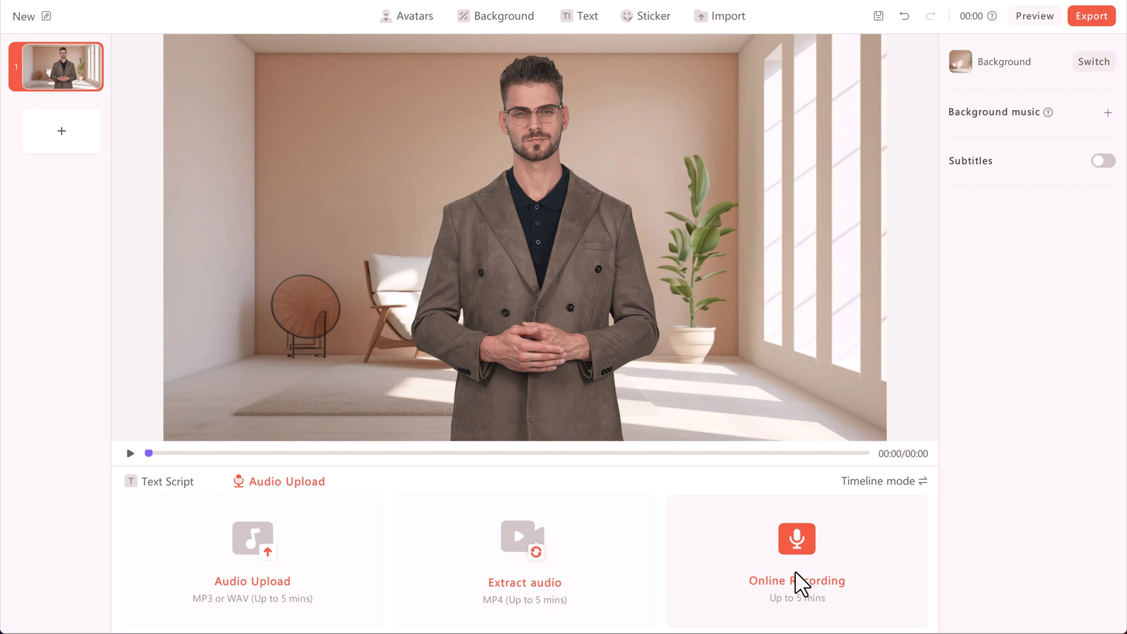
{"action": "left_click", "coordinate": [152, 481]}
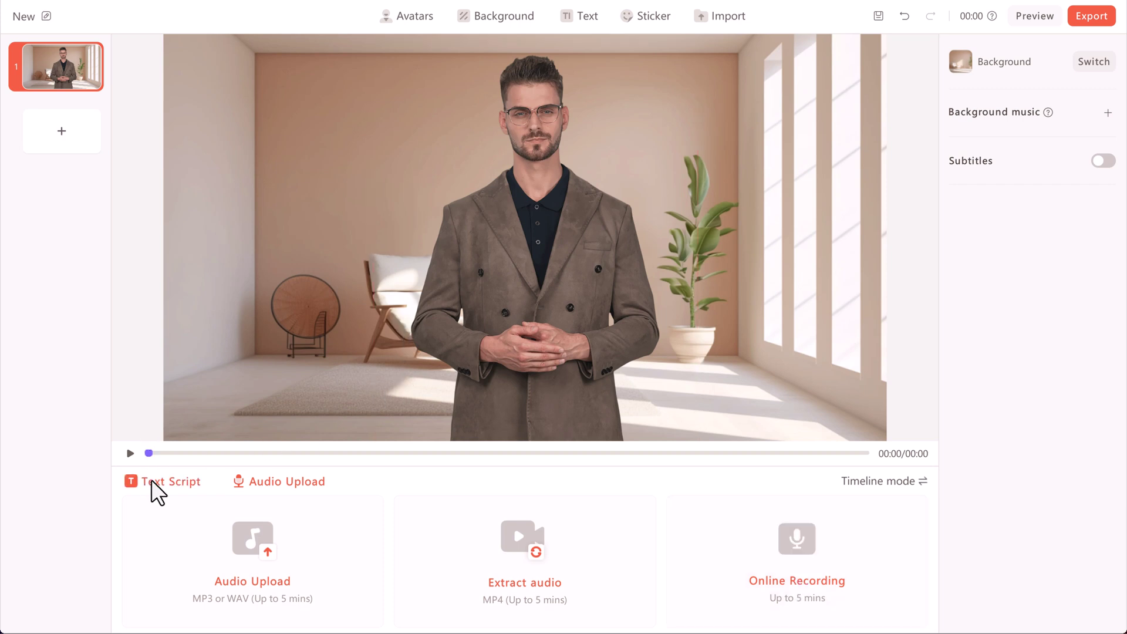
Step: Preview Professional and Happier AI Script rewrites of the welcome line, then close without applying
{"action": "left_click", "coordinate": [208, 525]}
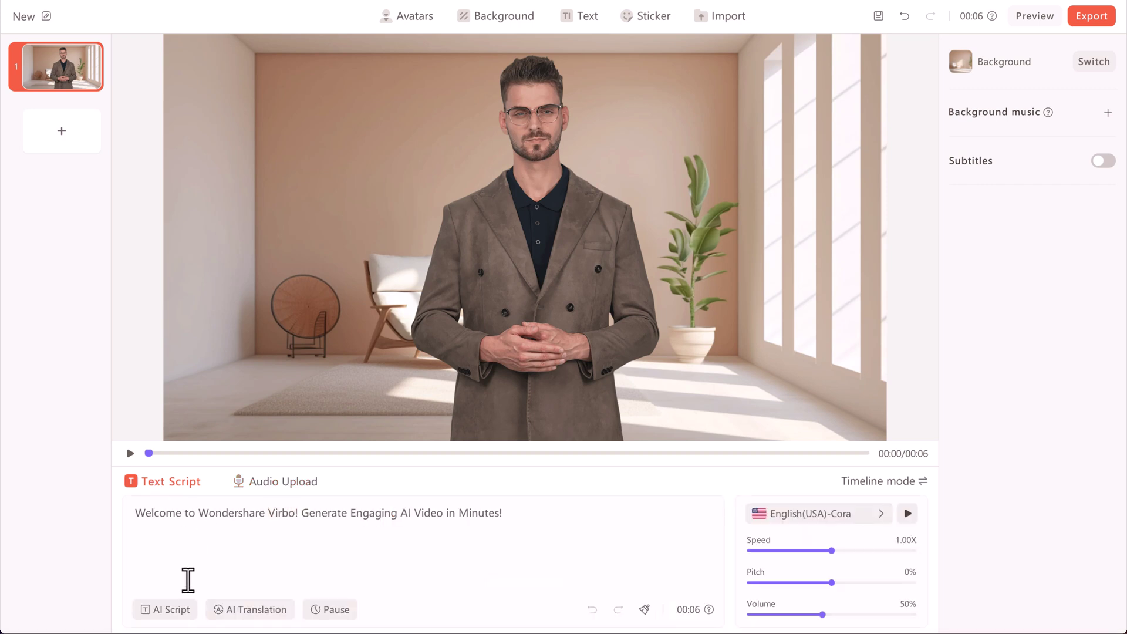
{"action": "left_click", "coordinate": [178, 612]}
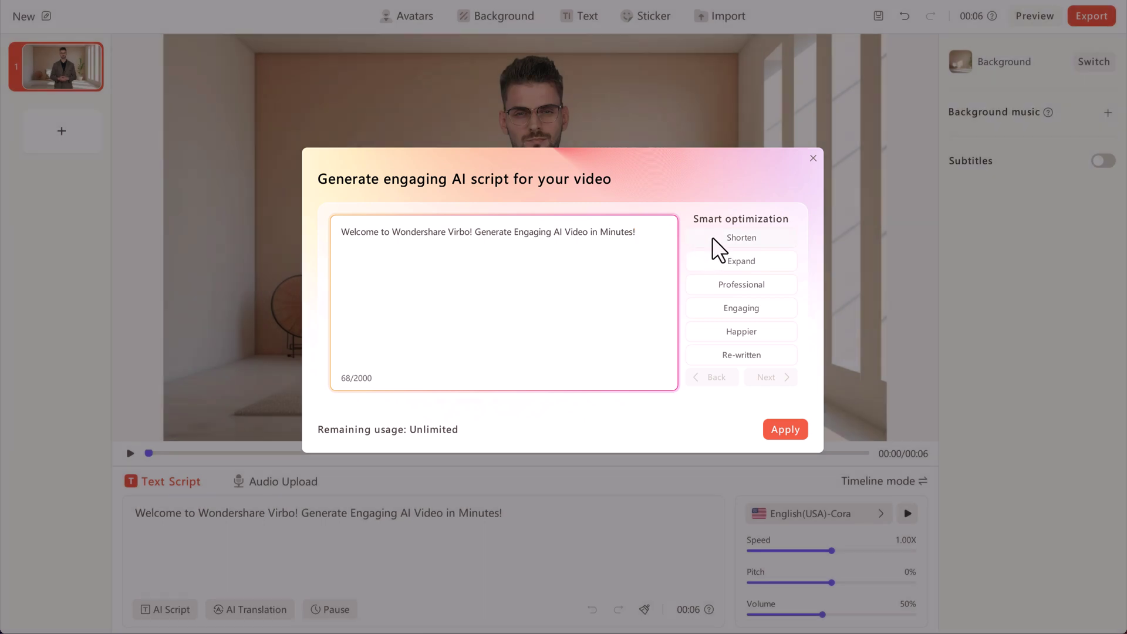
{"action": "left_click", "coordinate": [712, 285]}
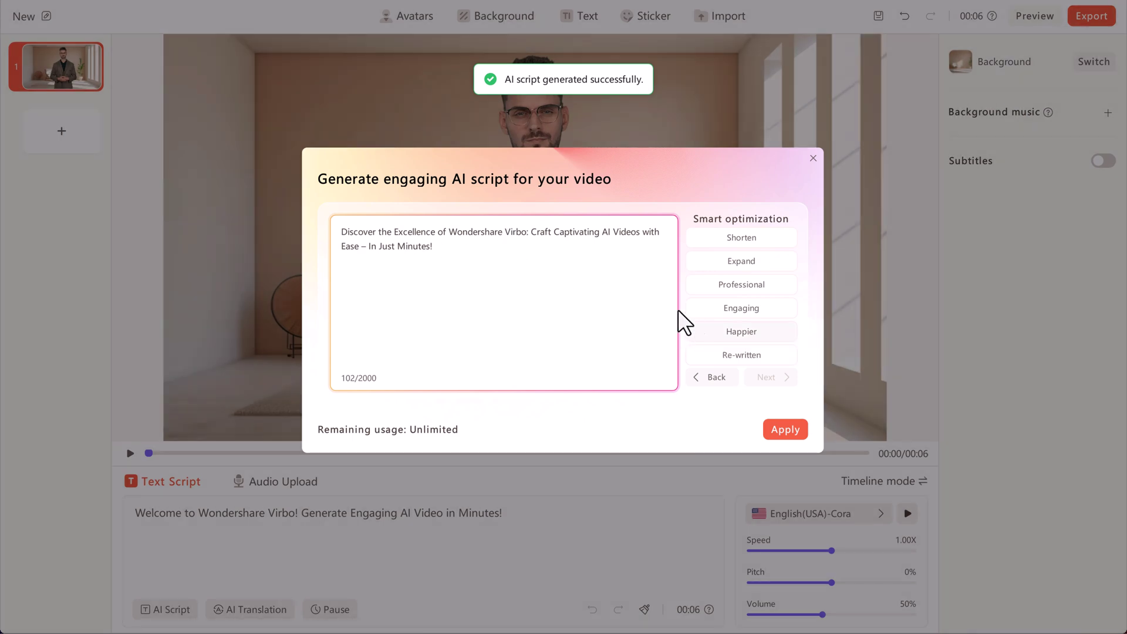
{"action": "left_click", "coordinate": [699, 332]}
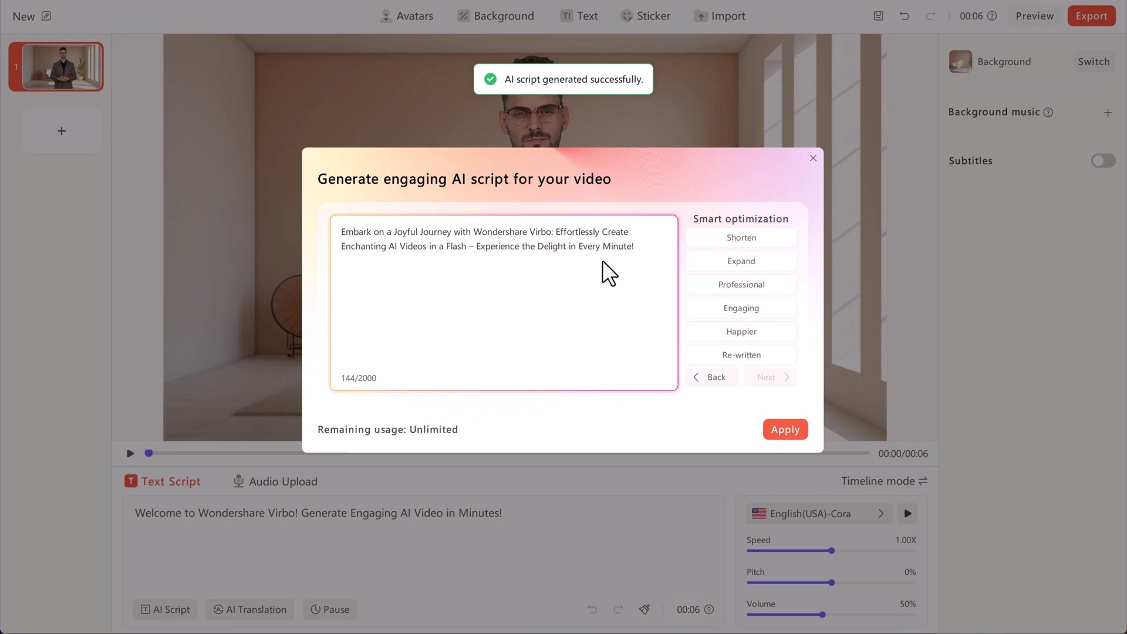
{"action": "left_click", "coordinate": [813, 158]}
Step: Preview a German AI translation of the script, then close it without applying
{"action": "left_click", "coordinate": [271, 610]}
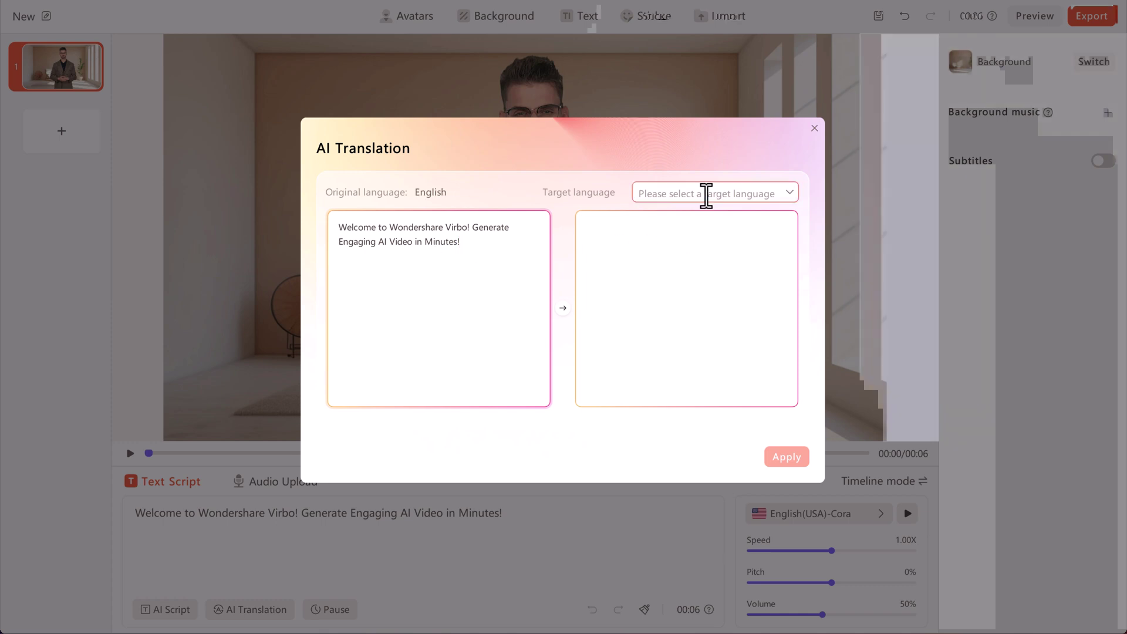
{"action": "left_click", "coordinate": [707, 194]}
{"action": "scroll", "coordinate": [703, 318], "scroll_direction": "down", "scroll_amount": 2}
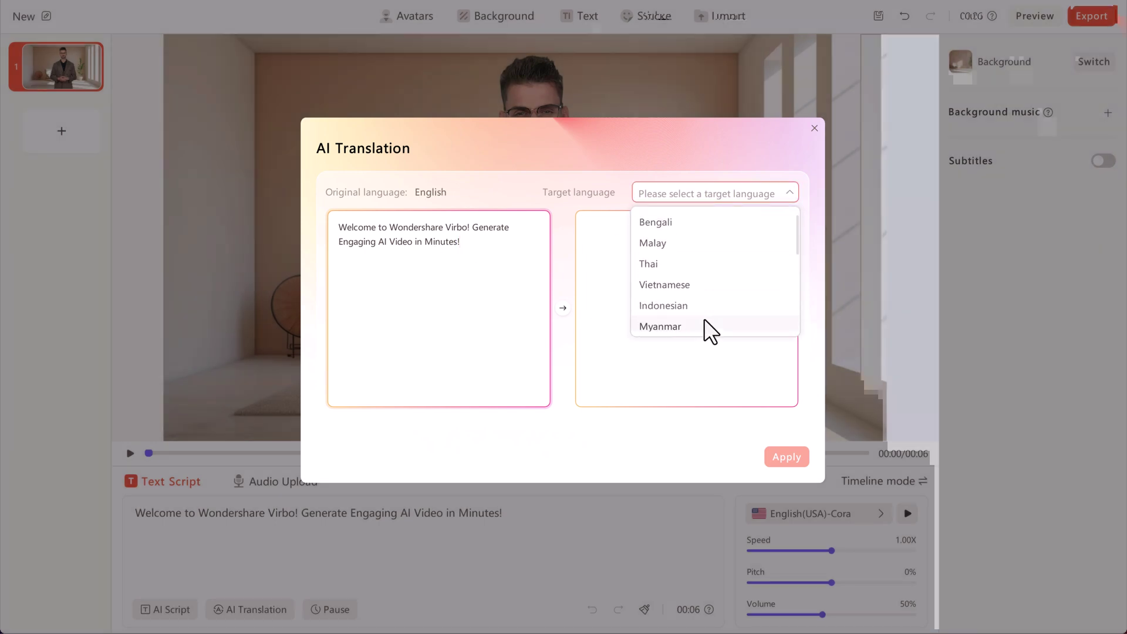
{"action": "left_click", "coordinate": [705, 307]}
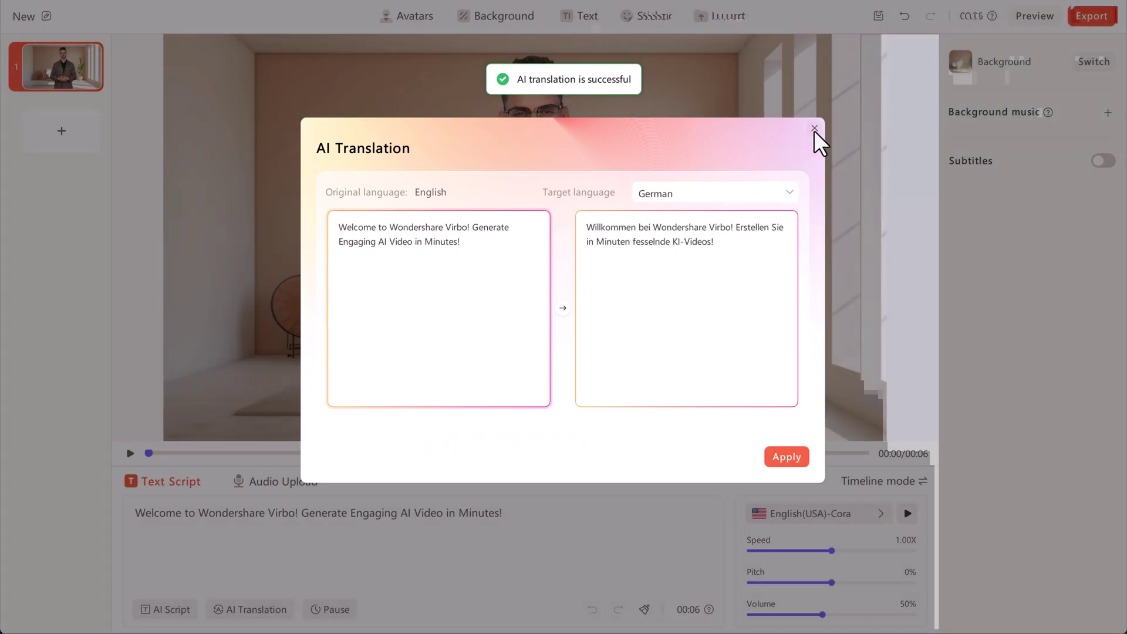
{"action": "left_click", "coordinate": [814, 128]}
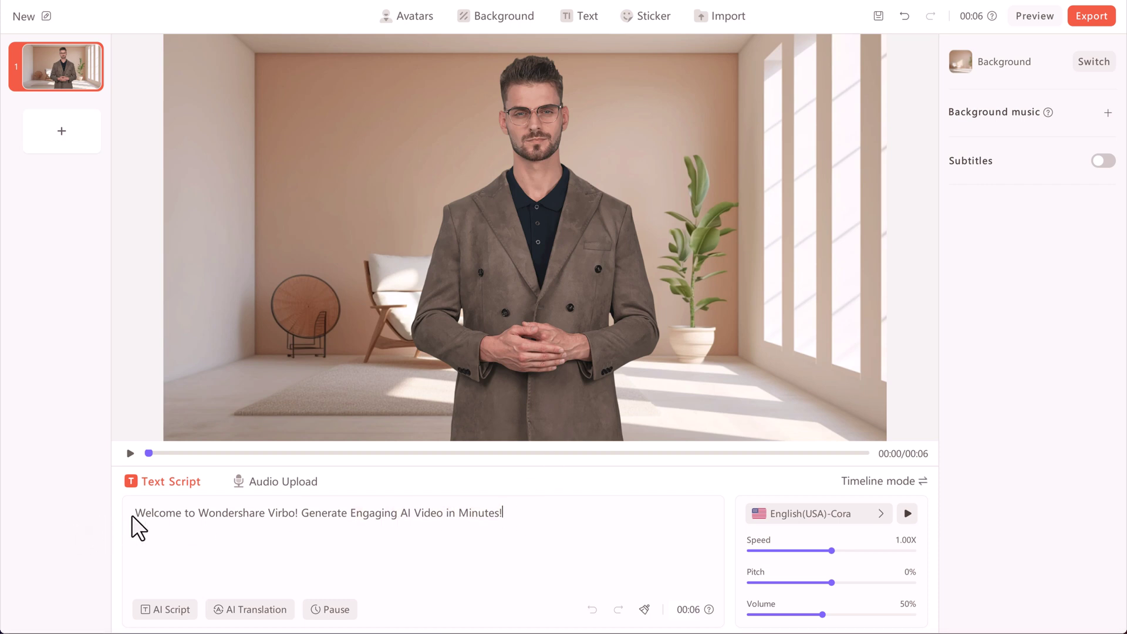
Step: Replace the script with the violin app announcement and remove the blank line between its paragraphs
{"action": "key", "text": "ctrl+a"}
{"action": "type", "text": "Hey everyone, I'm so excited to announce my brand new app for aspiring violinists! But before I reveal it, I need your help choosing the perfect name.  In the comments below, write down what you think best captures the essence of learning violin: fun, engaging, and empowering. The most creative and popular suggestion will be the official name! Let's hear your ideas!"}
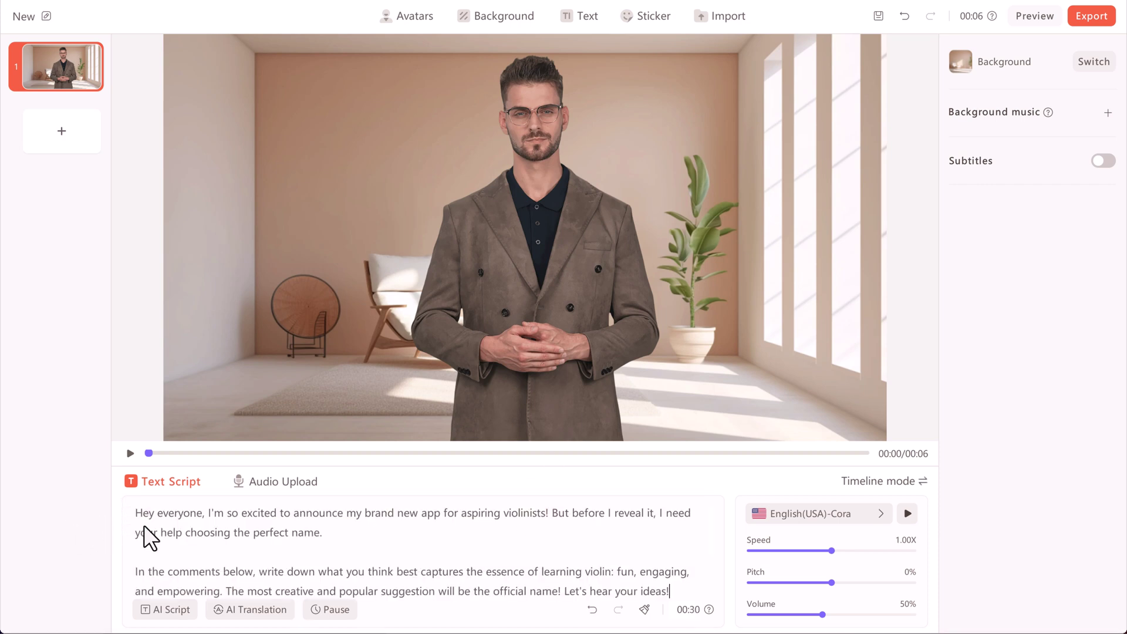
{"action": "left_click", "coordinate": [219, 550]}
{"action": "key", "text": "Delete"}
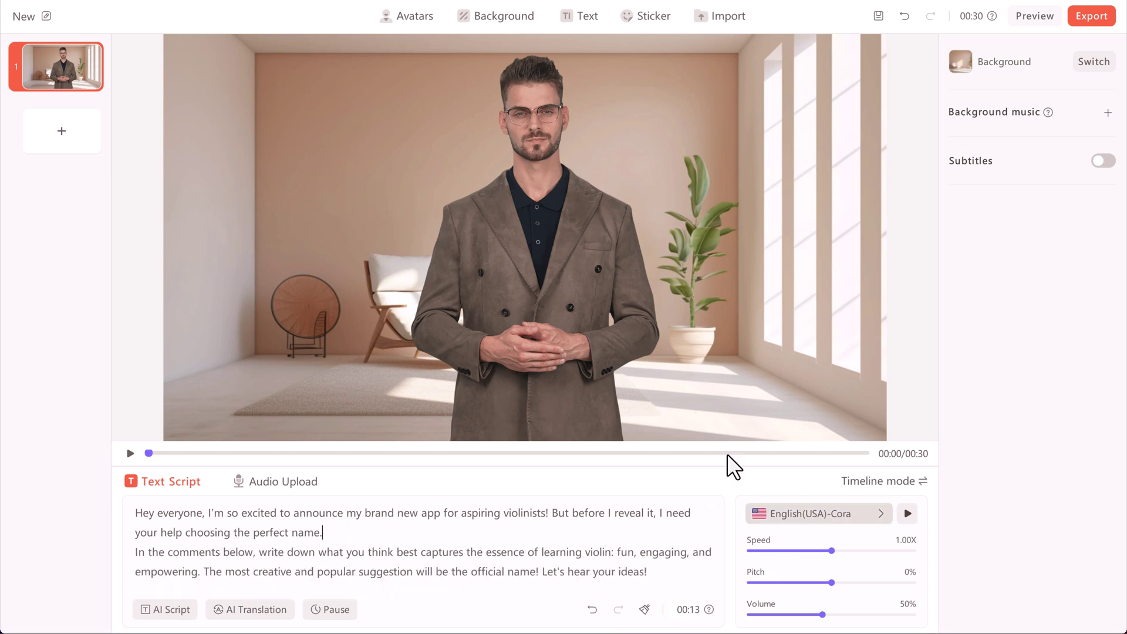
Step: Filter the Voiceover list to English male voices
{"action": "scroll", "coordinate": [463, 304], "scroll_direction": "down", "scroll_amount": 7}
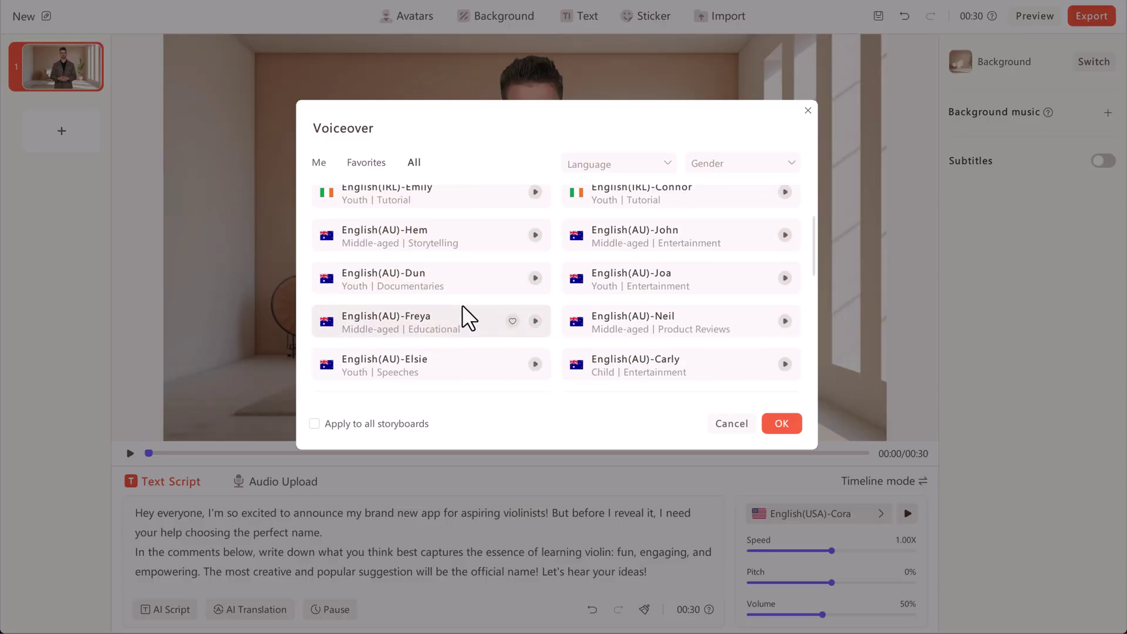
{"action": "scroll", "coordinate": [477, 333], "scroll_direction": "up", "scroll_amount": 3}
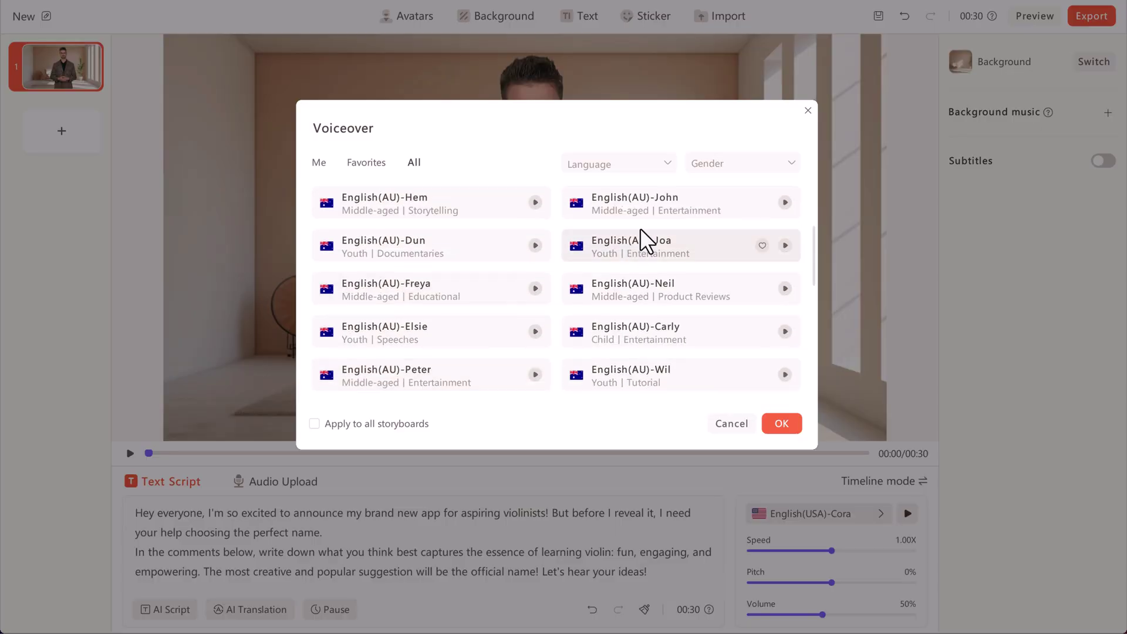
{"action": "left_click", "coordinate": [663, 164]}
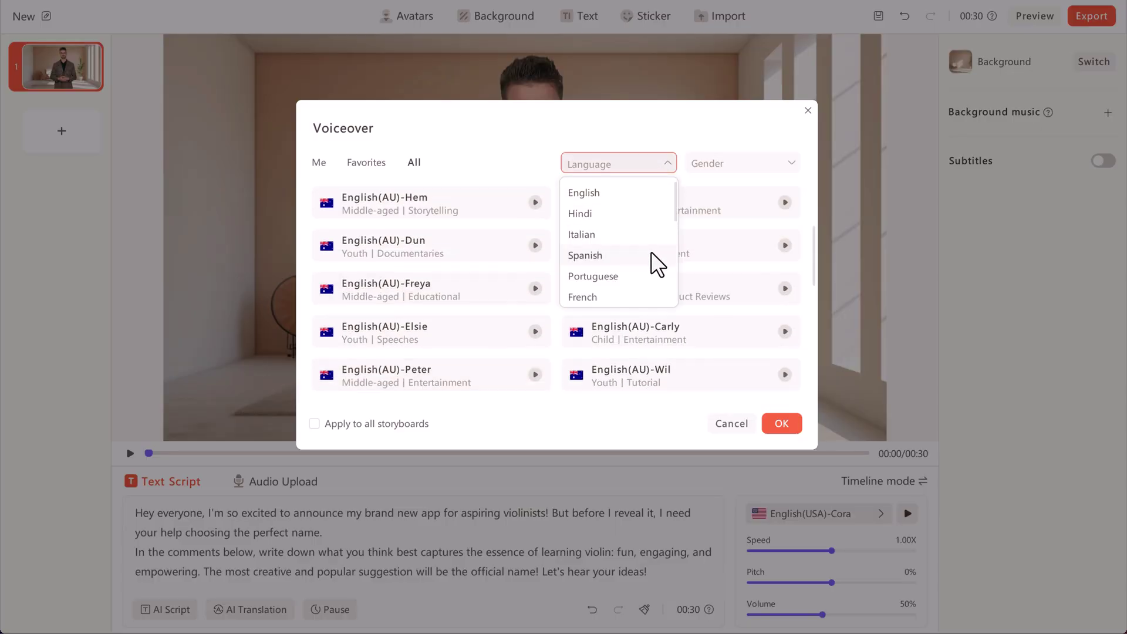
{"action": "left_click", "coordinate": [640, 194]}
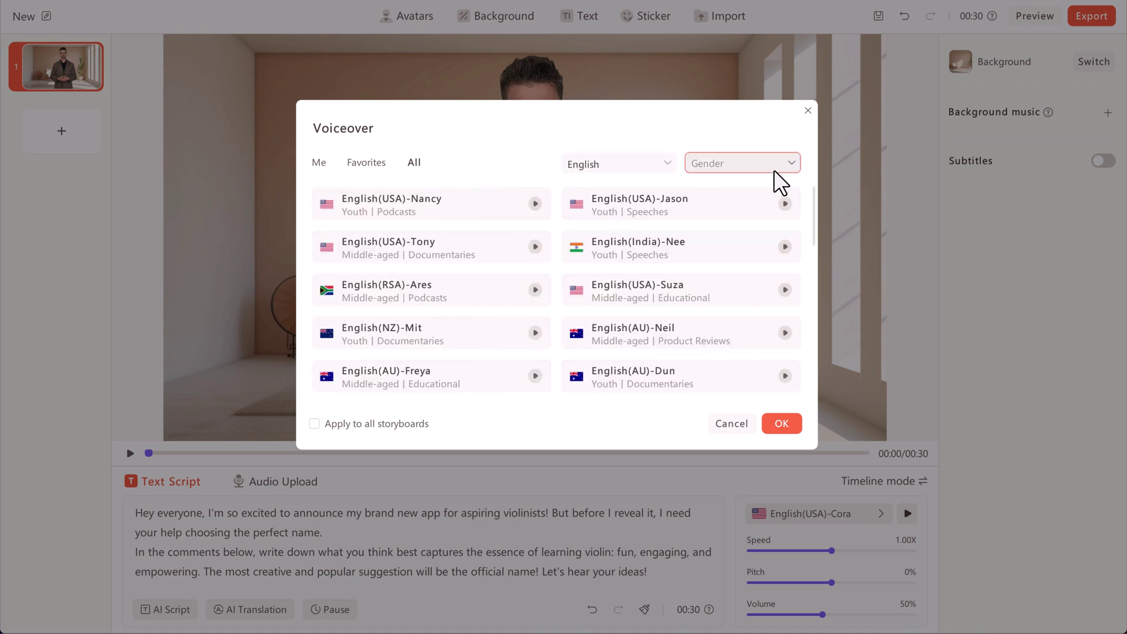
{"action": "left_click", "coordinate": [773, 169]}
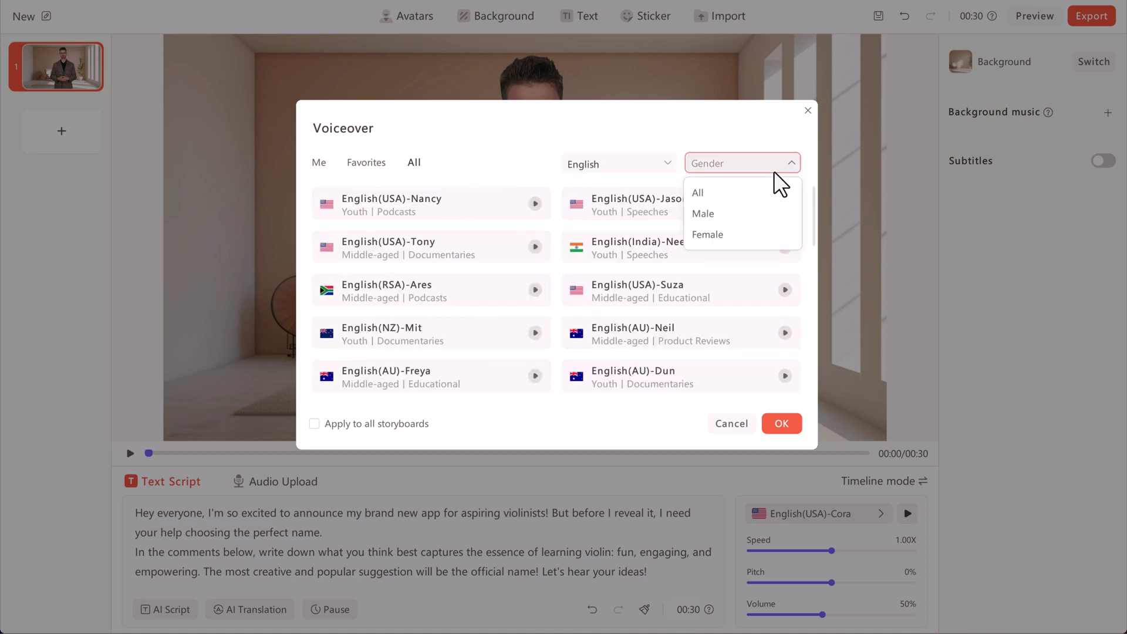
{"action": "left_click", "coordinate": [757, 215]}
Step: Browse the male English voices, then confirm and keep English(USA)-Cora as the narrator
{"action": "scroll", "coordinate": [422, 318], "scroll_direction": "down", "scroll_amount": 3}
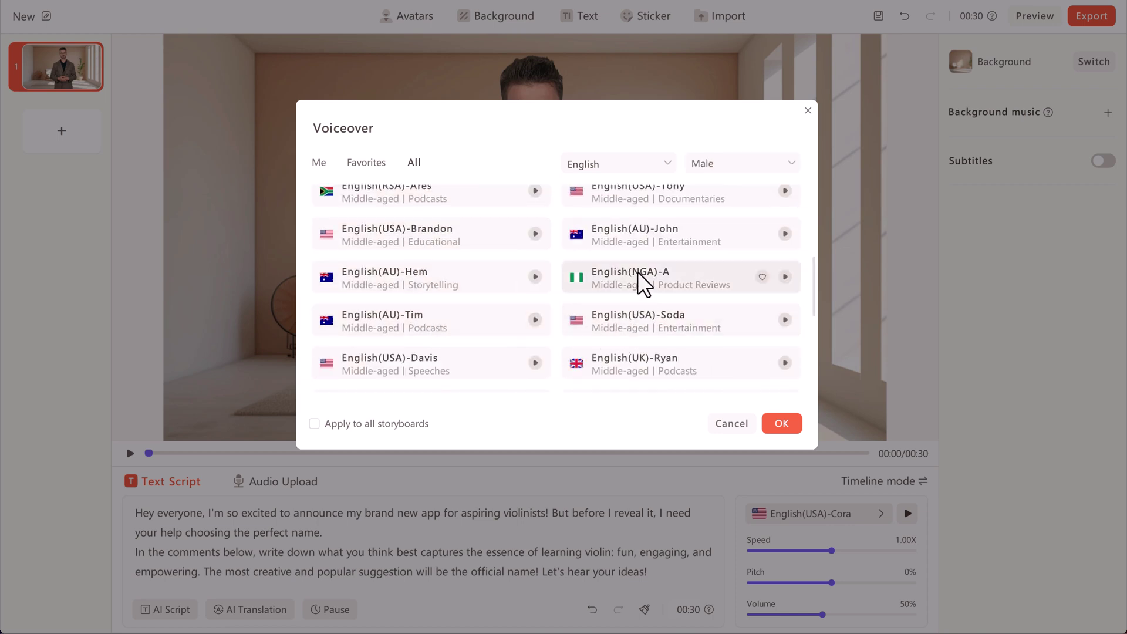
{"action": "scroll", "coordinate": [640, 273], "scroll_direction": "up", "scroll_amount": 3}
{"action": "scroll", "coordinate": [651, 278], "scroll_direction": "up", "scroll_amount": 2}
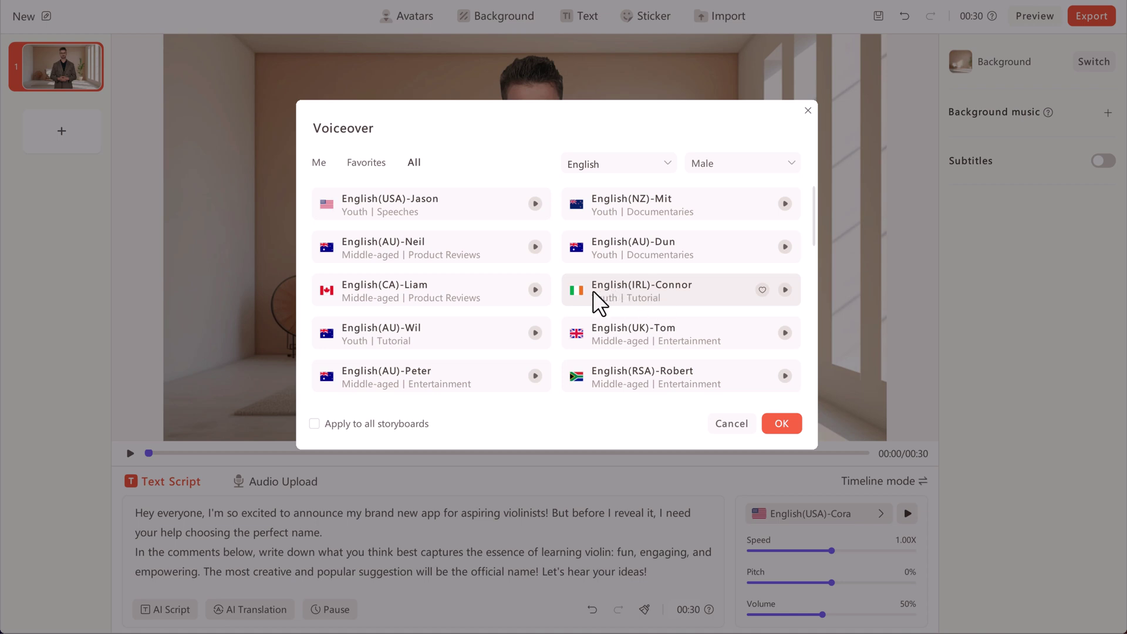
{"action": "left_click", "coordinate": [791, 427]}
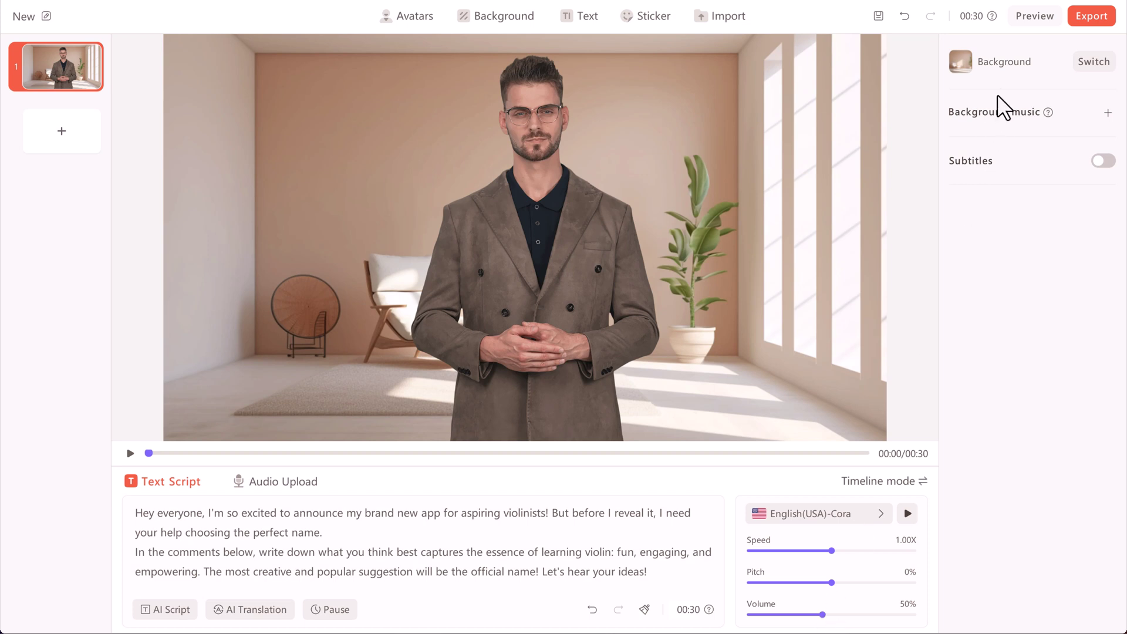
Step: Export the avatar video, then play and close the 22-second 'New' video in My Creations
{"action": "left_click", "coordinate": [1082, 19]}
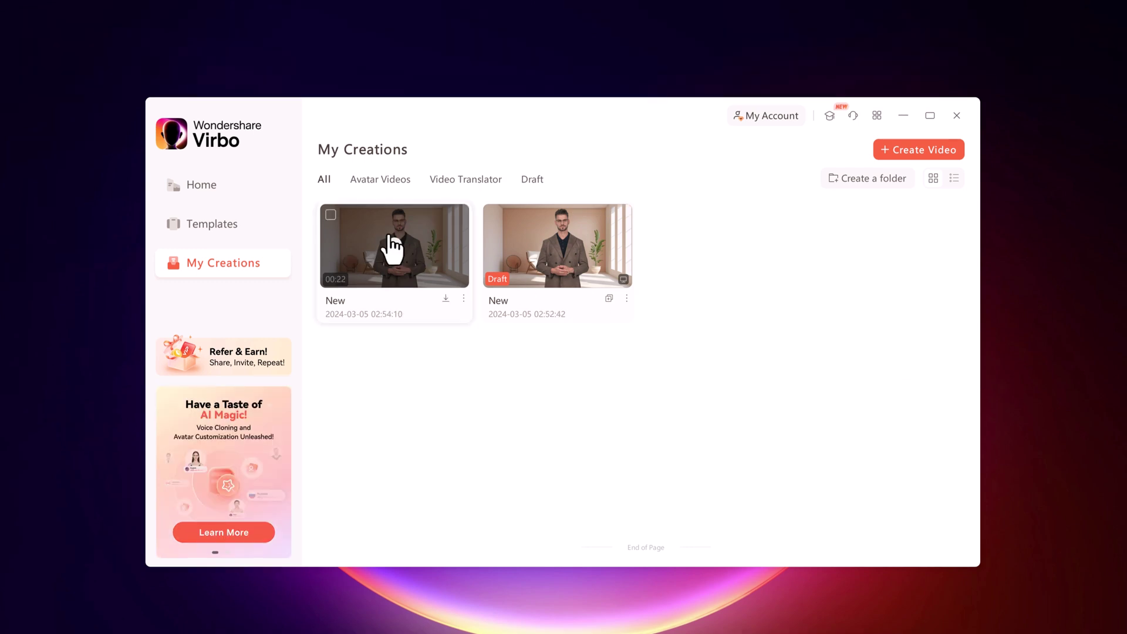
{"action": "left_click", "coordinate": [398, 218]}
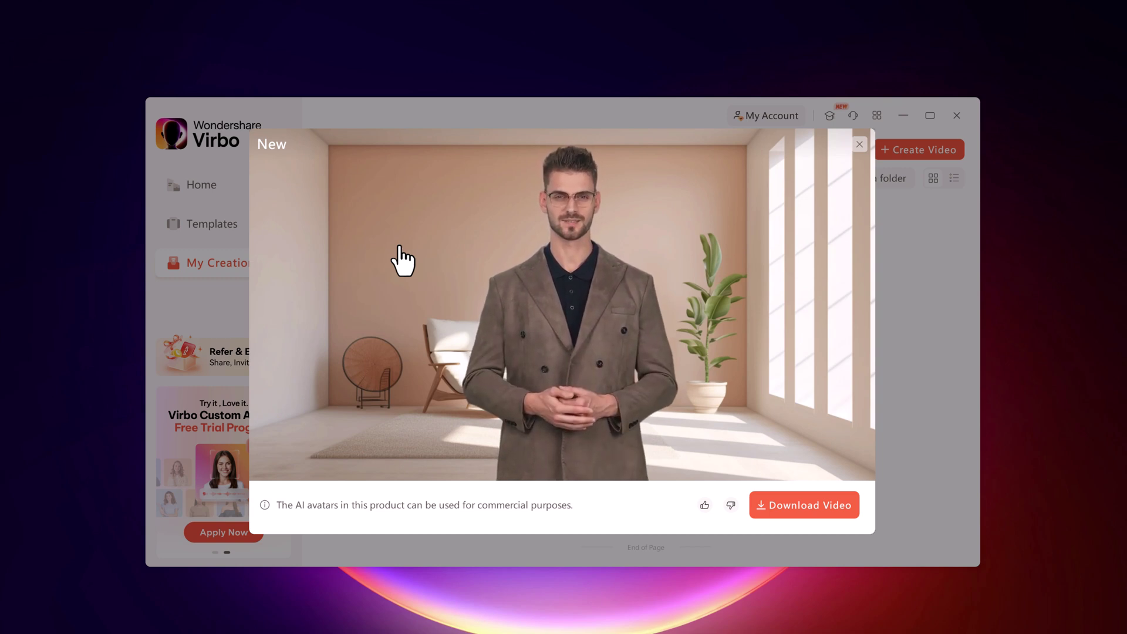
{"action": "left_click", "coordinate": [859, 144]}
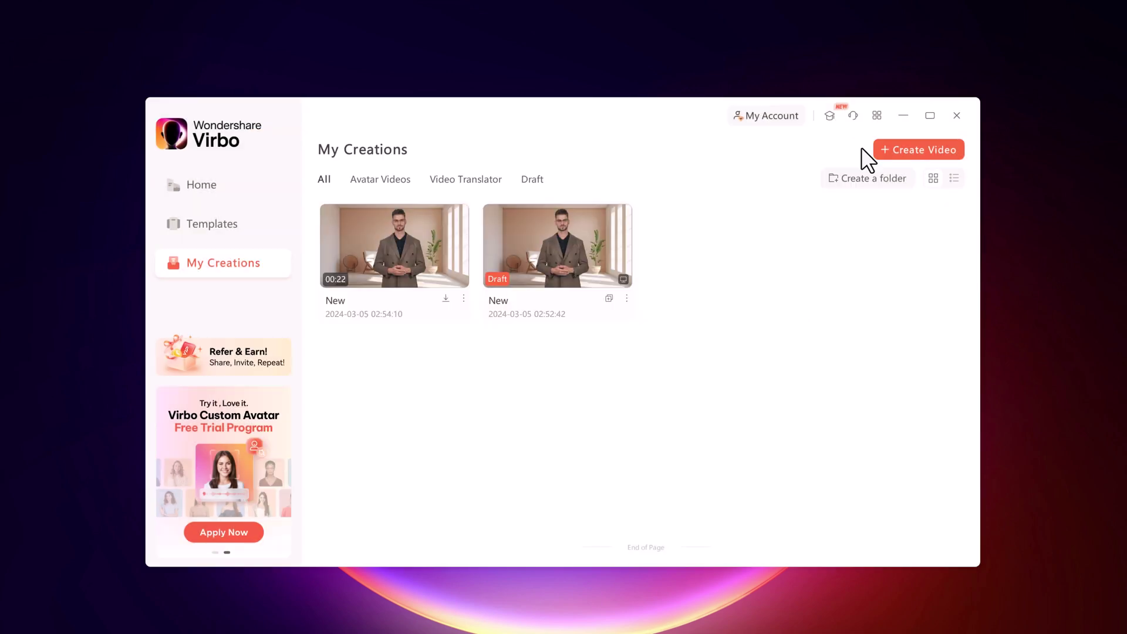
Step: Upload New.mp4 into the Video Translator from the Home page
{"action": "left_click", "coordinate": [218, 179]}
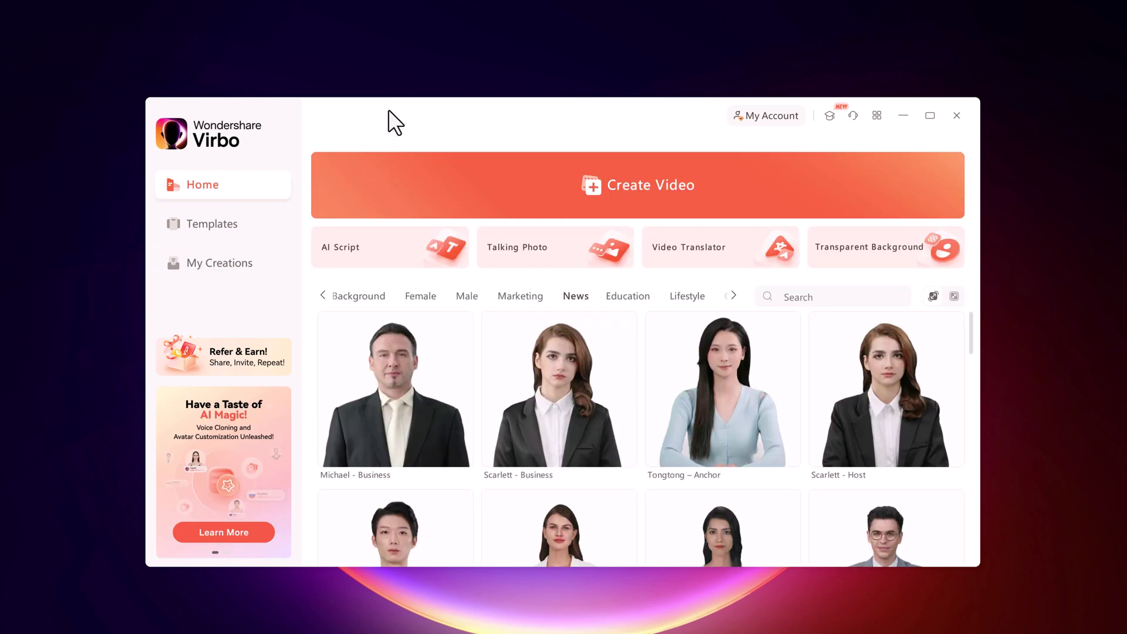
{"action": "left_click", "coordinate": [723, 253]}
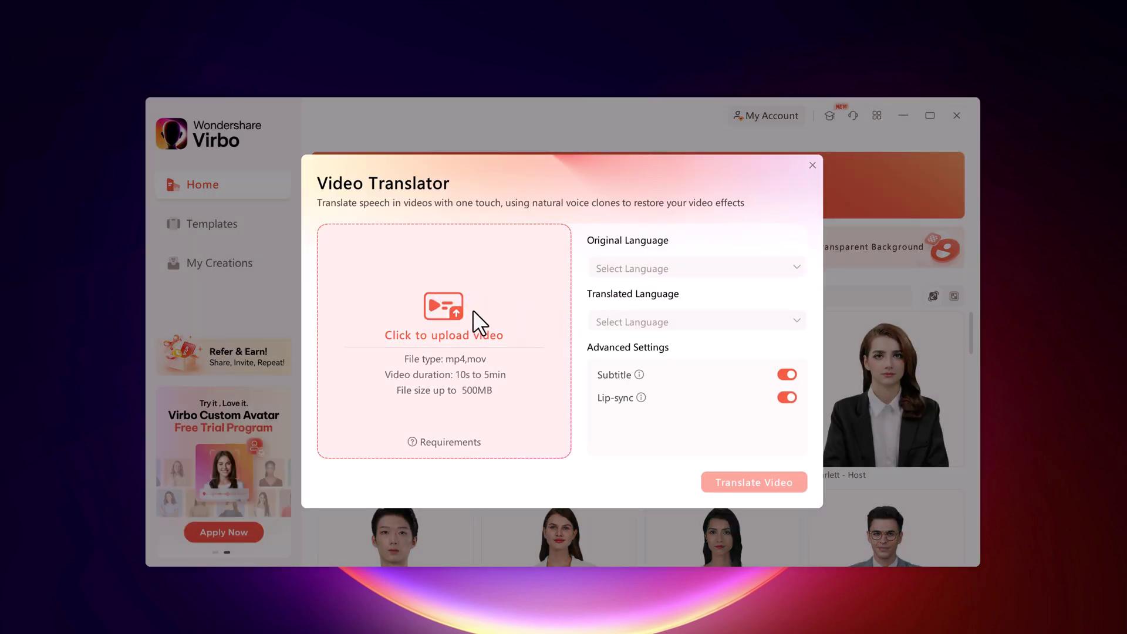
{"action": "left_click", "coordinate": [473, 308]}
{"action": "left_click", "coordinate": [348, 243]}
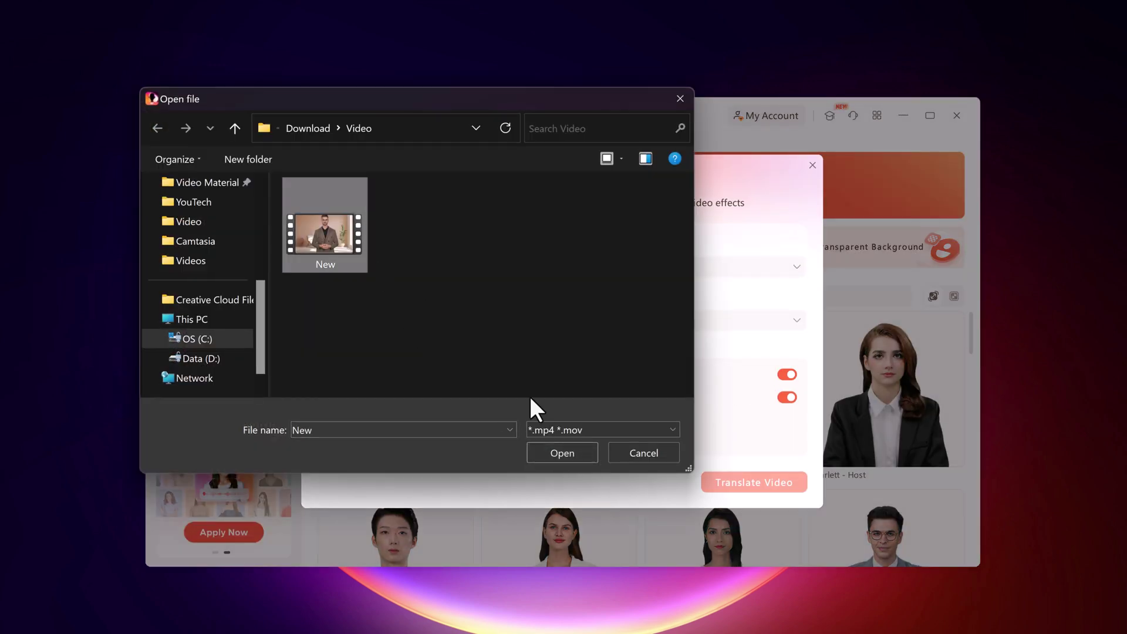
{"action": "left_click", "coordinate": [557, 453]}
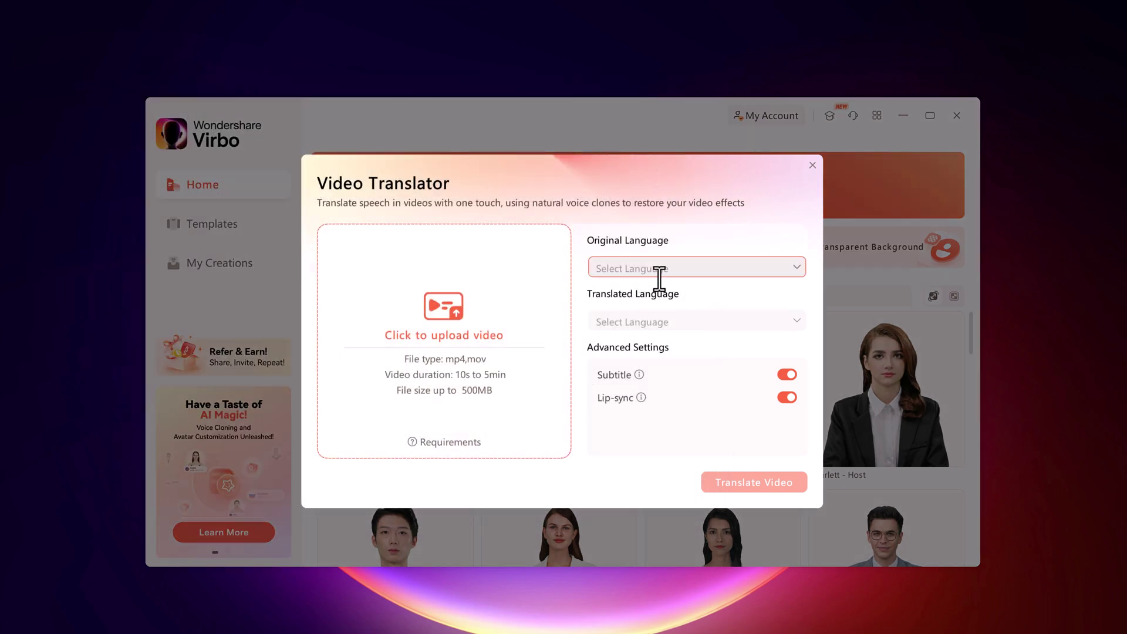
Step: Translate the video from English into Hindi, queuing it as Hindi_New
{"action": "left_click", "coordinate": [659, 271]}
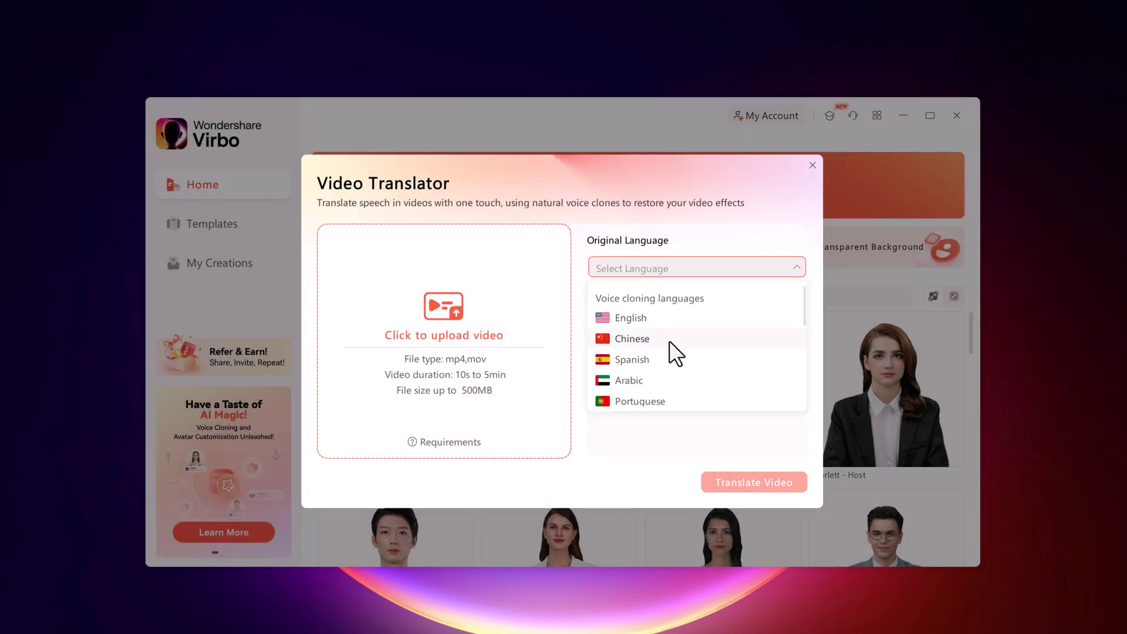
{"action": "left_click", "coordinate": [692, 322]}
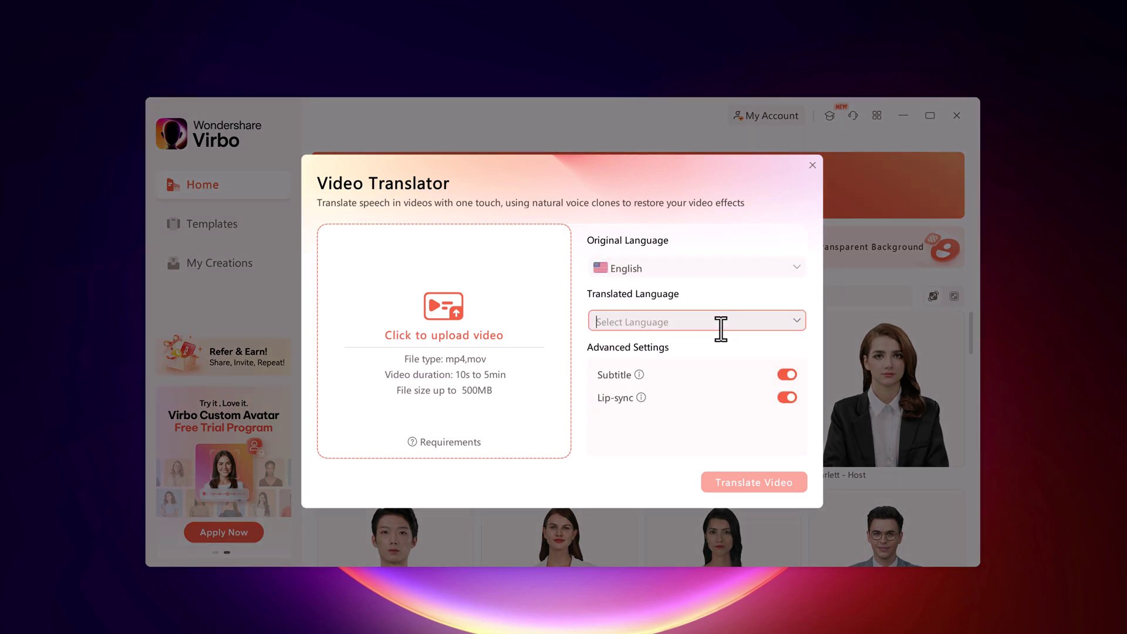
{"action": "left_click", "coordinate": [721, 329]}
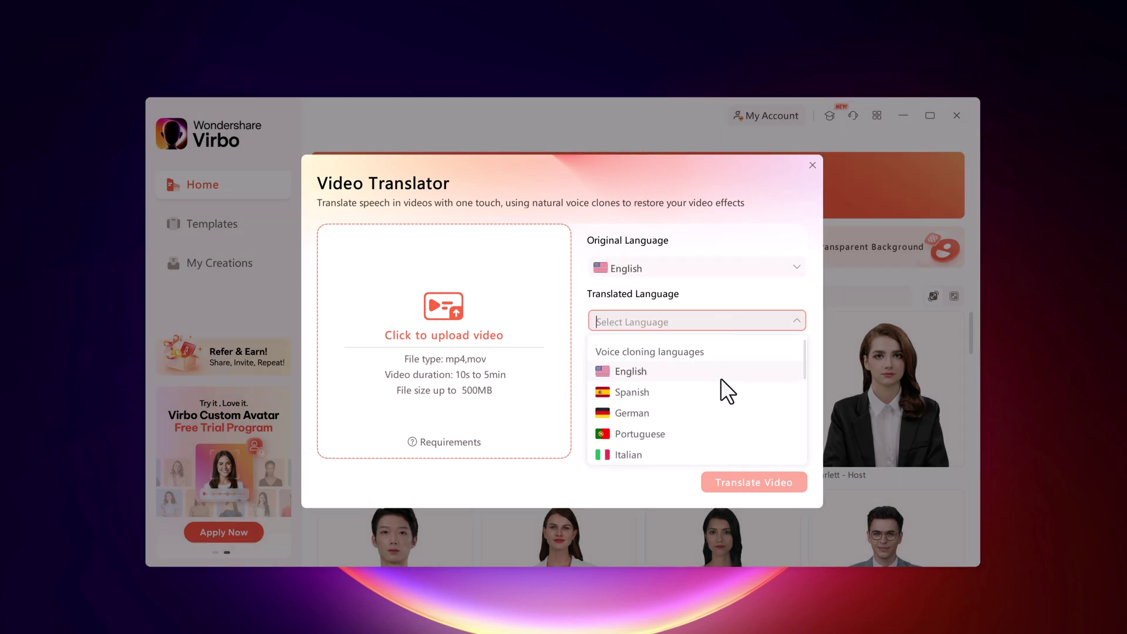
{"action": "scroll", "coordinate": [728, 398], "scroll_direction": "down", "scroll_amount": 1}
{"action": "scroll", "coordinate": [728, 399], "scroll_direction": "down", "scroll_amount": 4}
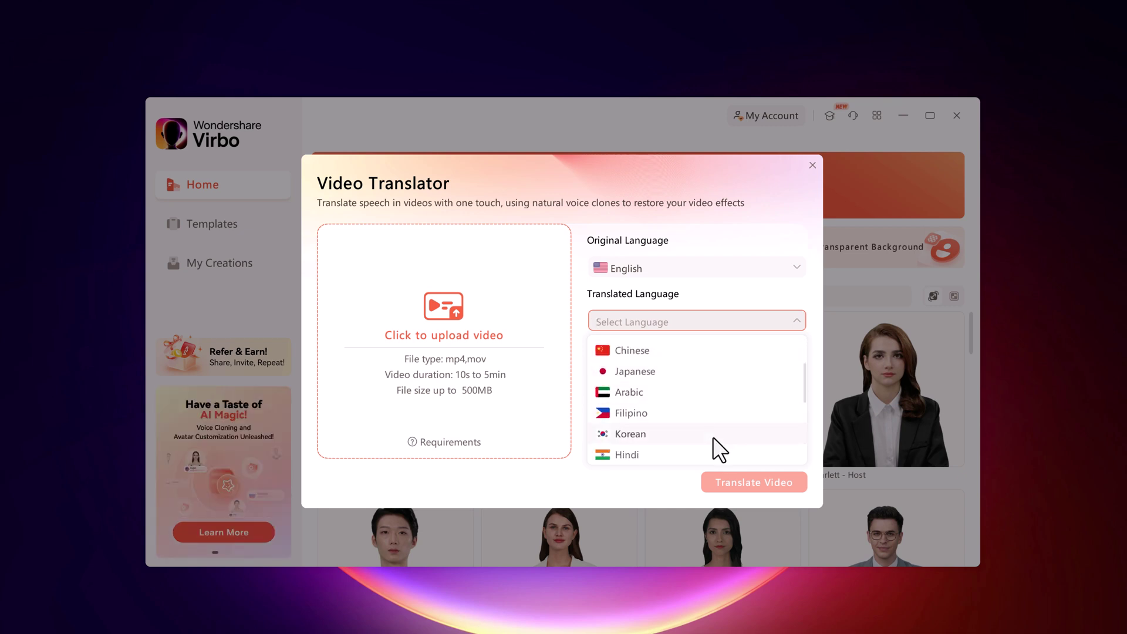
{"action": "left_click", "coordinate": [627, 455]}
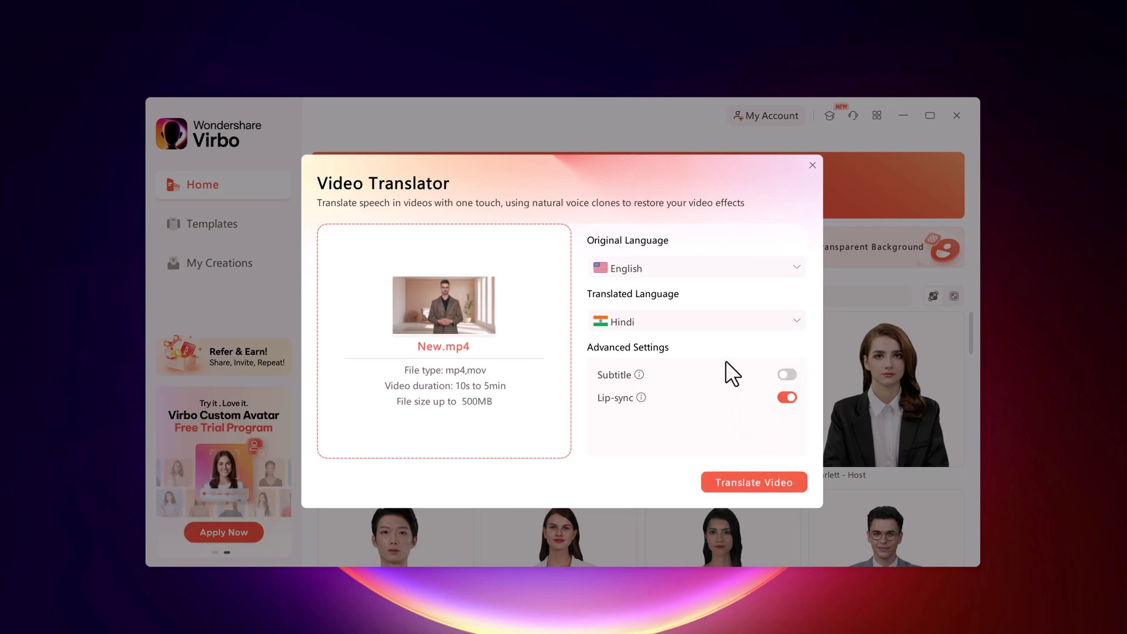
{"action": "left_click", "coordinate": [747, 480]}
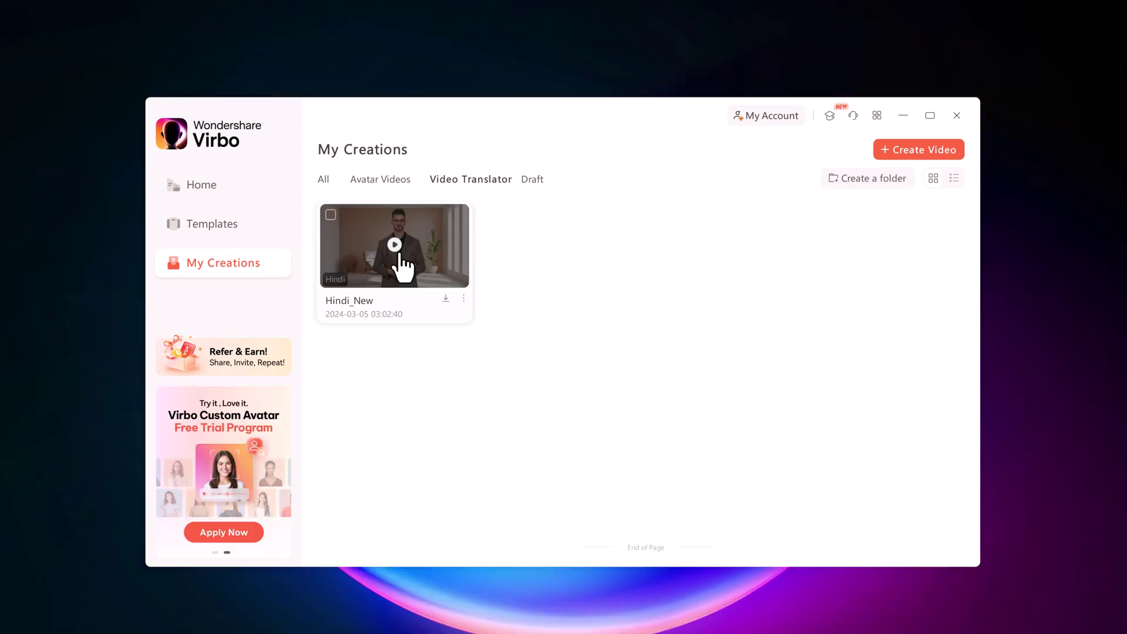
Step: Play the 23-second Hindi_New translation, then close its preview
{"action": "left_click", "coordinate": [396, 263]}
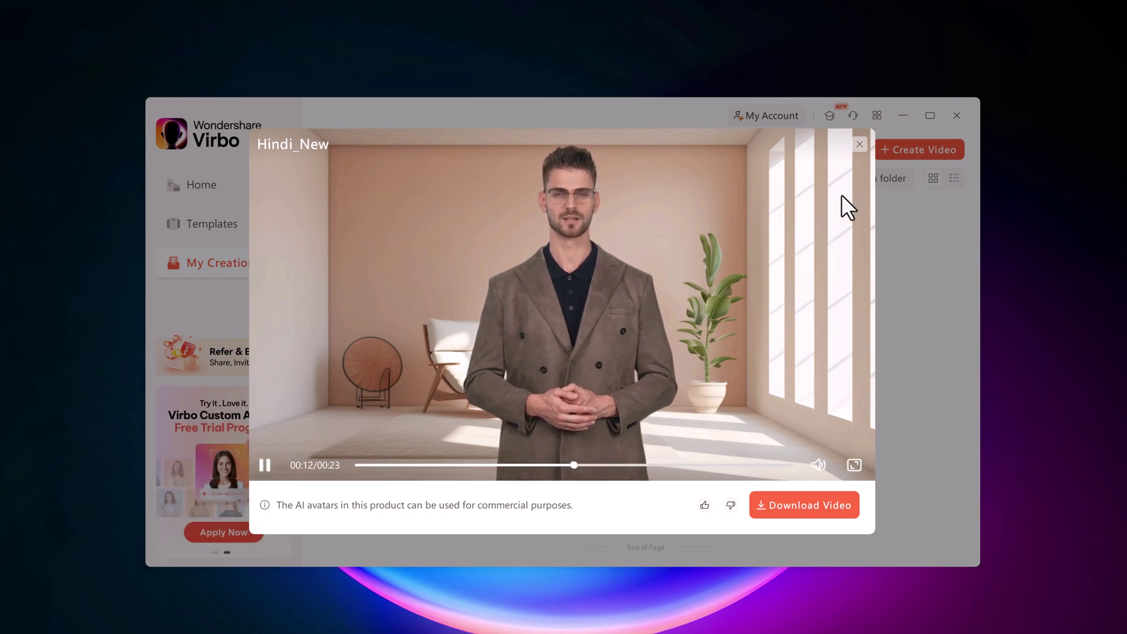
{"action": "left_click", "coordinate": [860, 147]}
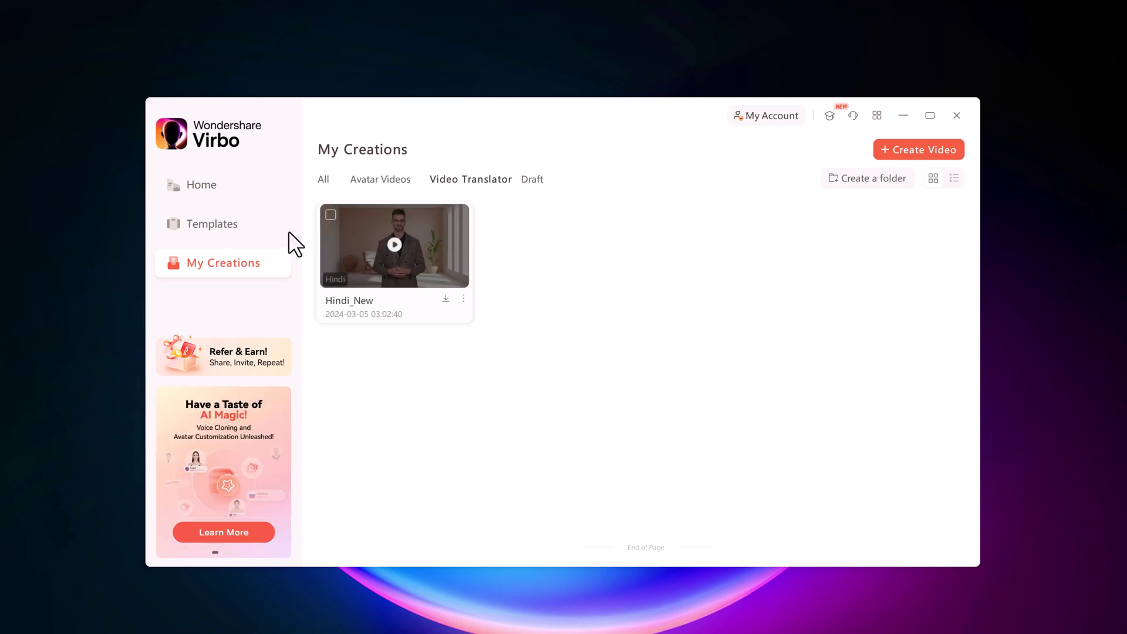
Step: Return Home and scroll through the Recommended avatars, such as Harper - News Anchor
{"action": "left_click", "coordinate": [262, 194]}
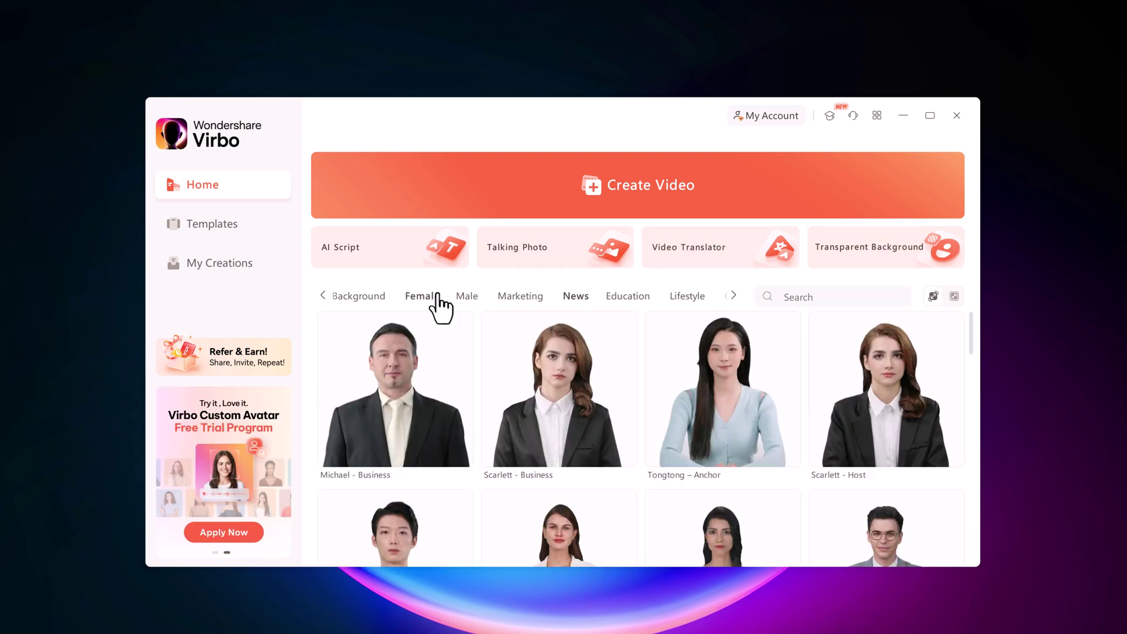
{"action": "left_click", "coordinate": [365, 297]}
{"action": "left_click", "coordinate": [367, 298]}
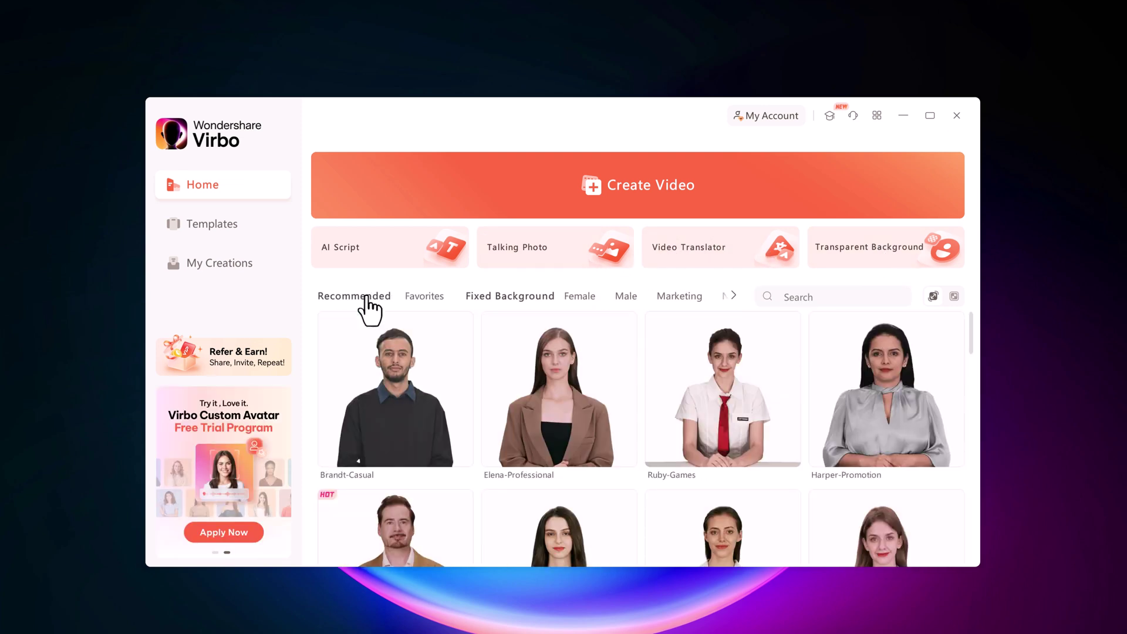
{"action": "scroll", "coordinate": [437, 385], "scroll_direction": "down", "scroll_amount": 5}
{"action": "scroll", "coordinate": [437, 388], "scroll_direction": "down", "scroll_amount": 9}
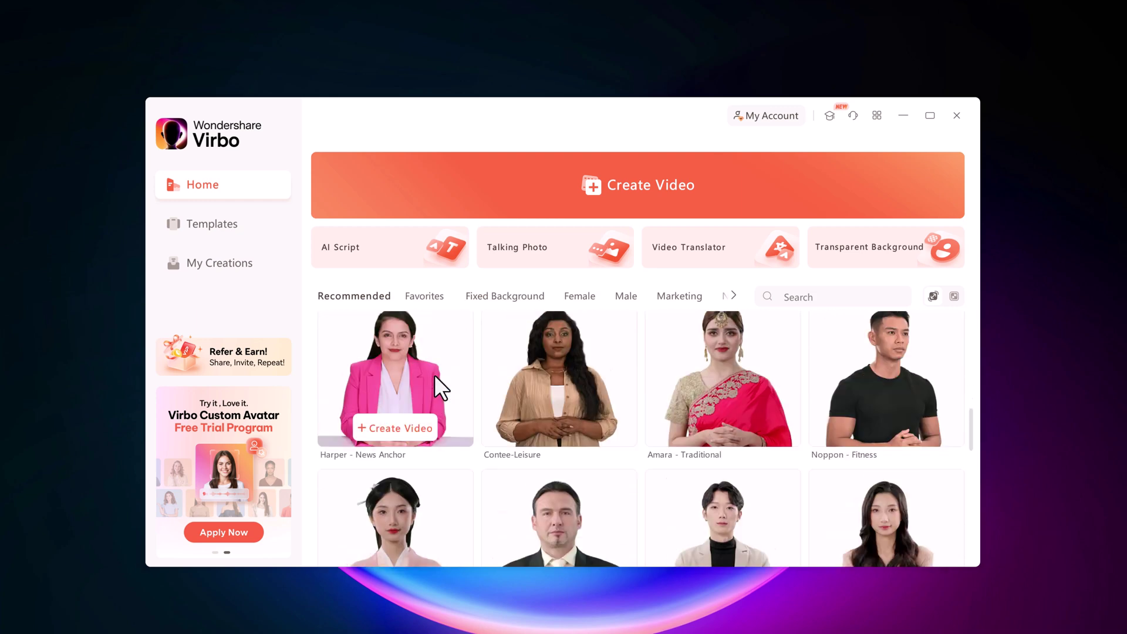